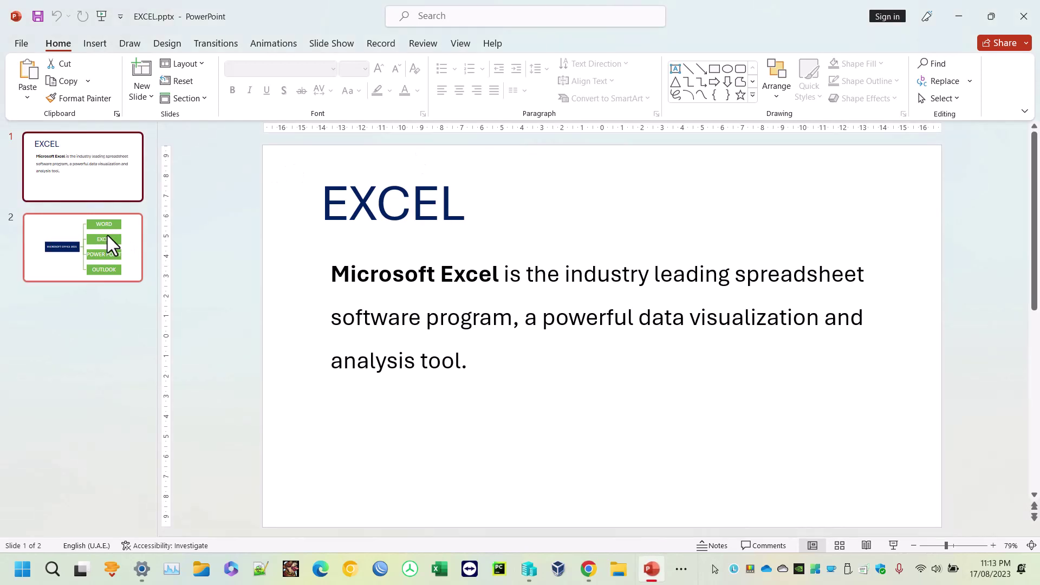
Show the second slide and examine its Microsoft Office 2021 organization chart, including the OUTLOOK and EXCEL shapes
left_click(117, 253)
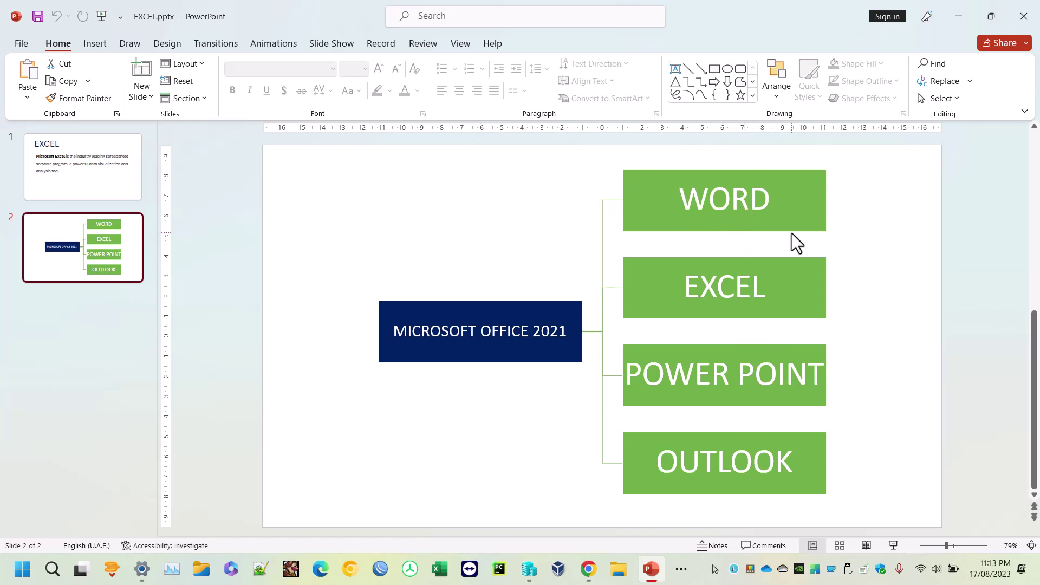
left_click(760, 464)
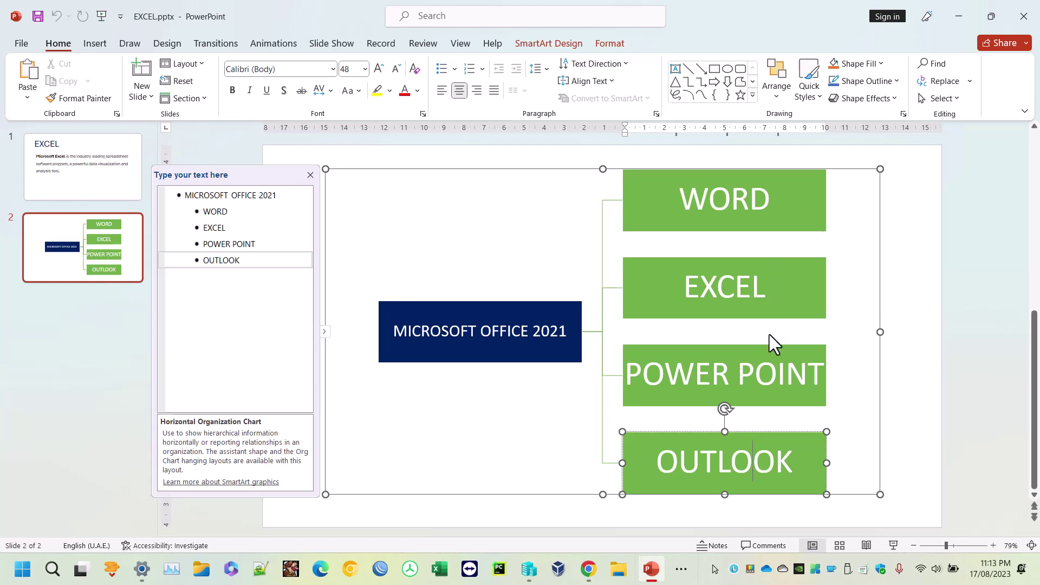
left_click(905, 386)
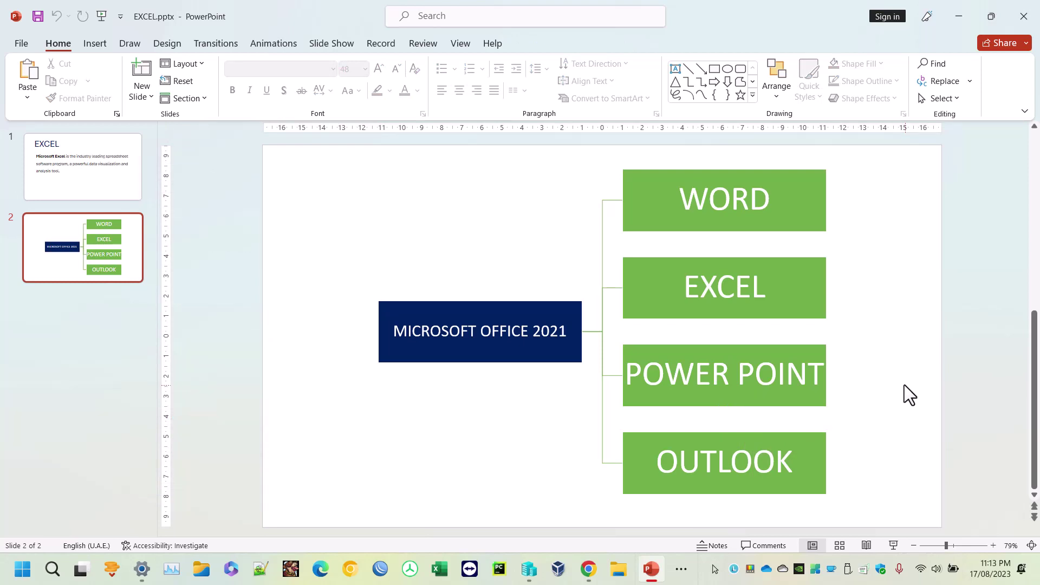
left_click(791, 287)
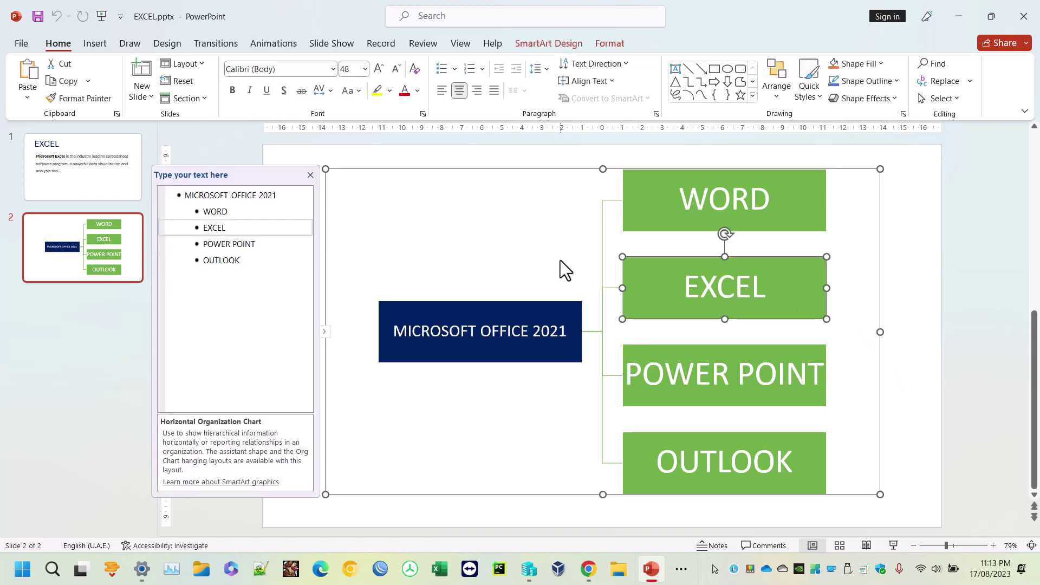
left_click(456, 157)
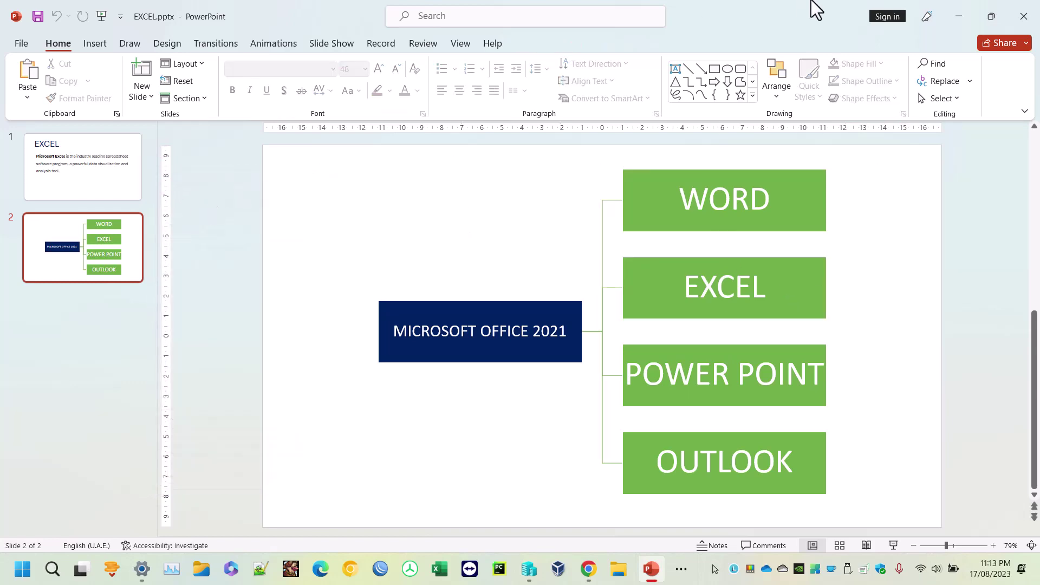
Minimize the presentation window, search Windows for "excel" and launch the Excel app
left_click(969, 11)
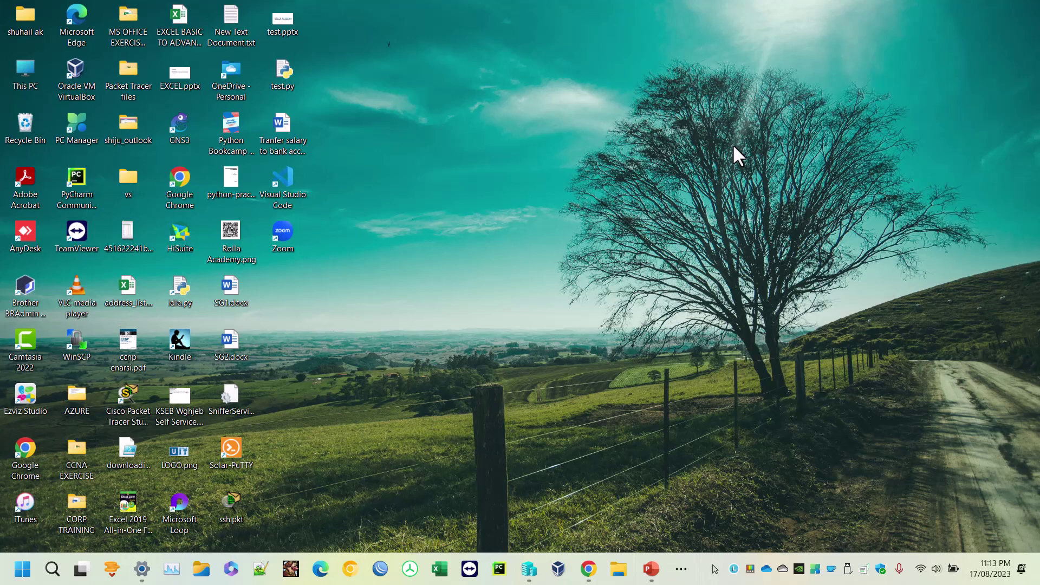
left_click(51, 575)
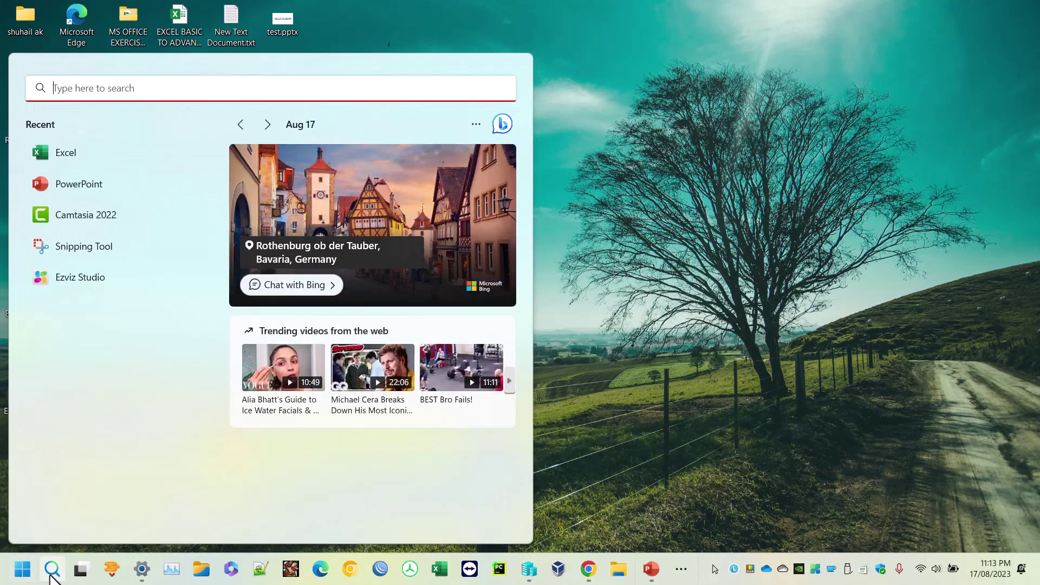
type("excel")
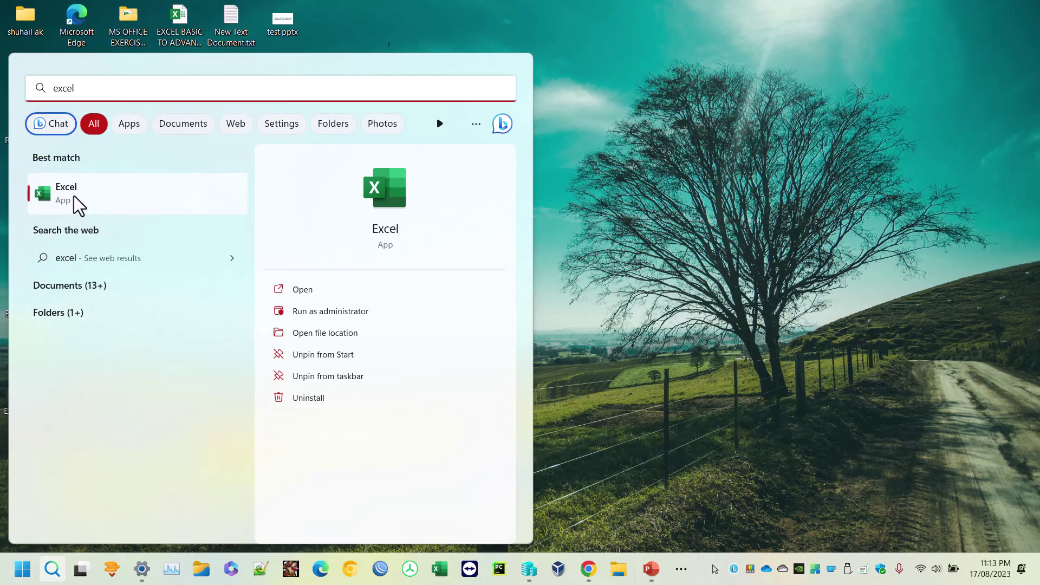
left_click(106, 197)
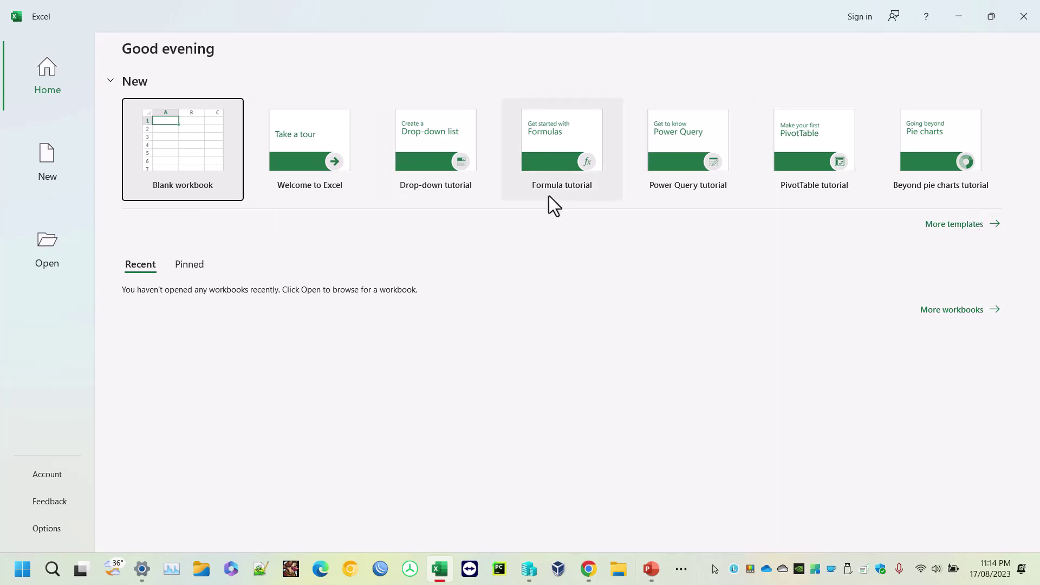
Look through the full gallery of available templates and create a blank workbook
left_click(959, 224)
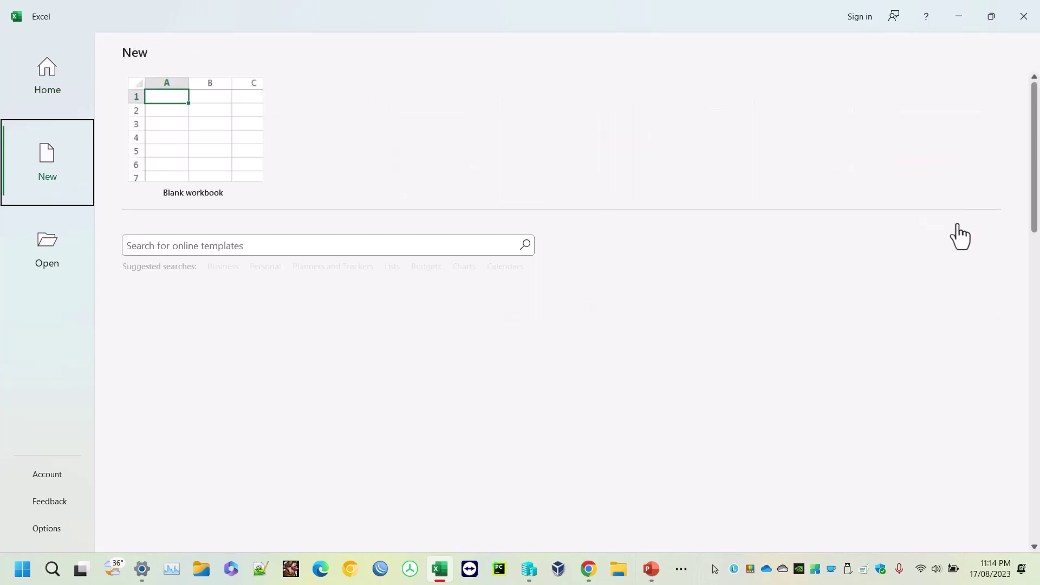
scroll(709, 337, "down", 6)
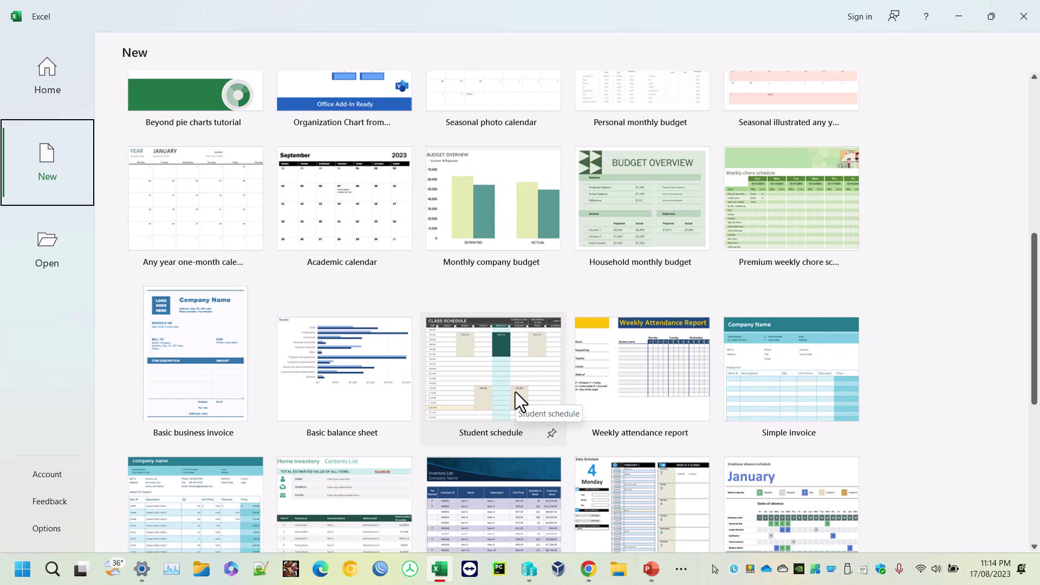
scroll(515, 392, "up", 8)
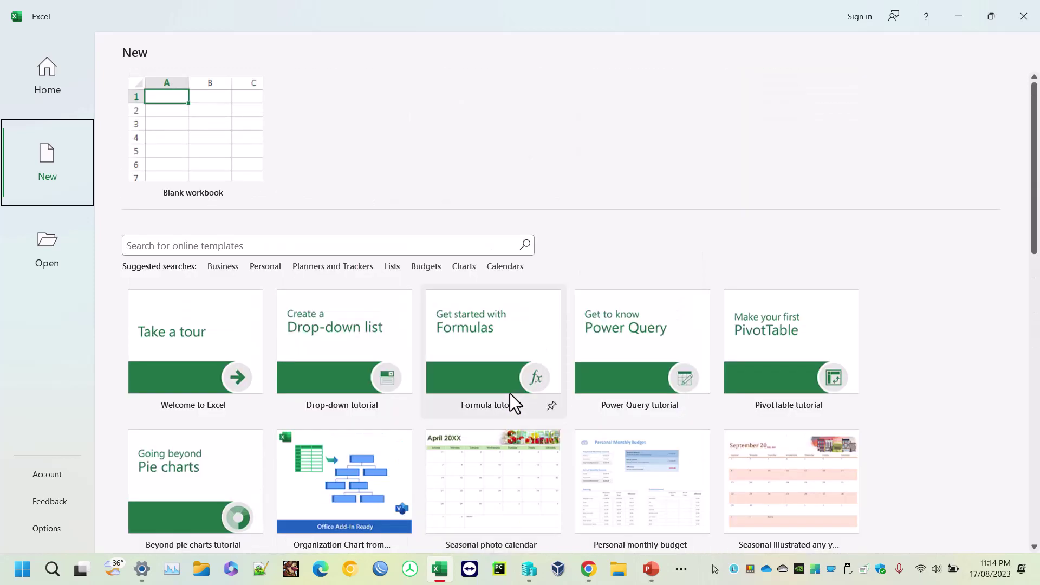
left_click(216, 153)
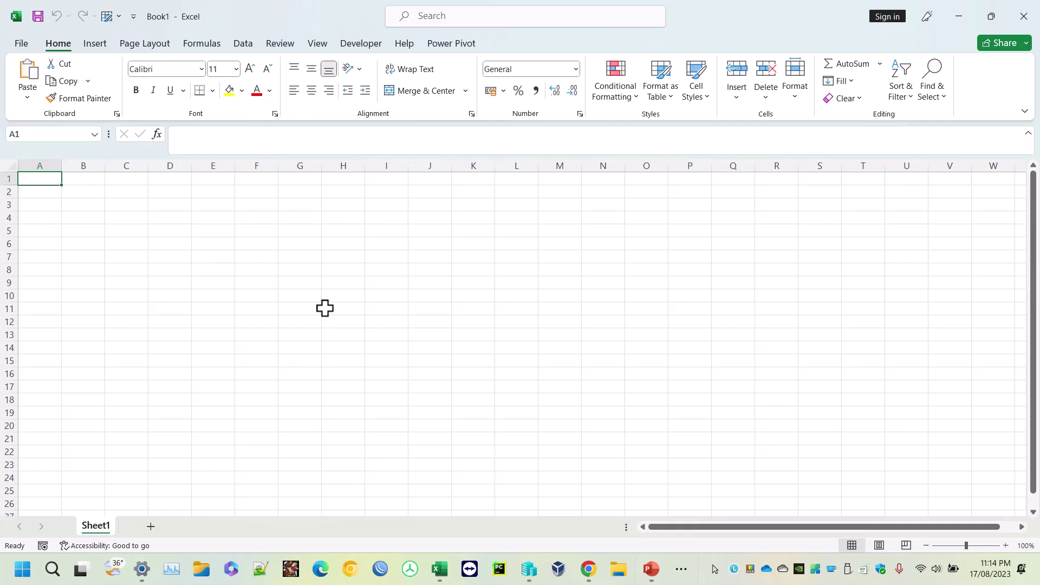
left_click_drag(712, 15, 646, 119)
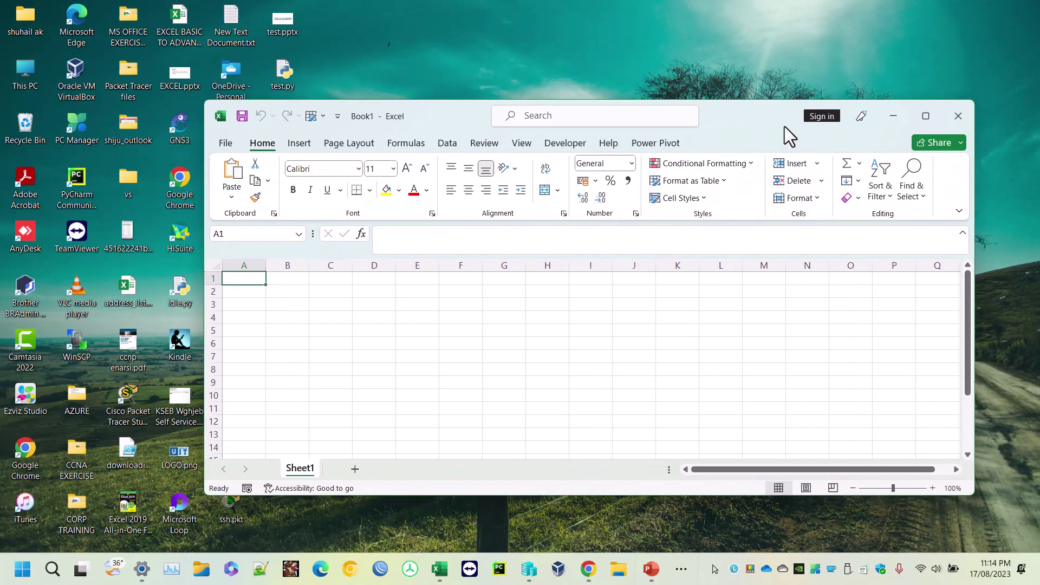
left_click(926, 116)
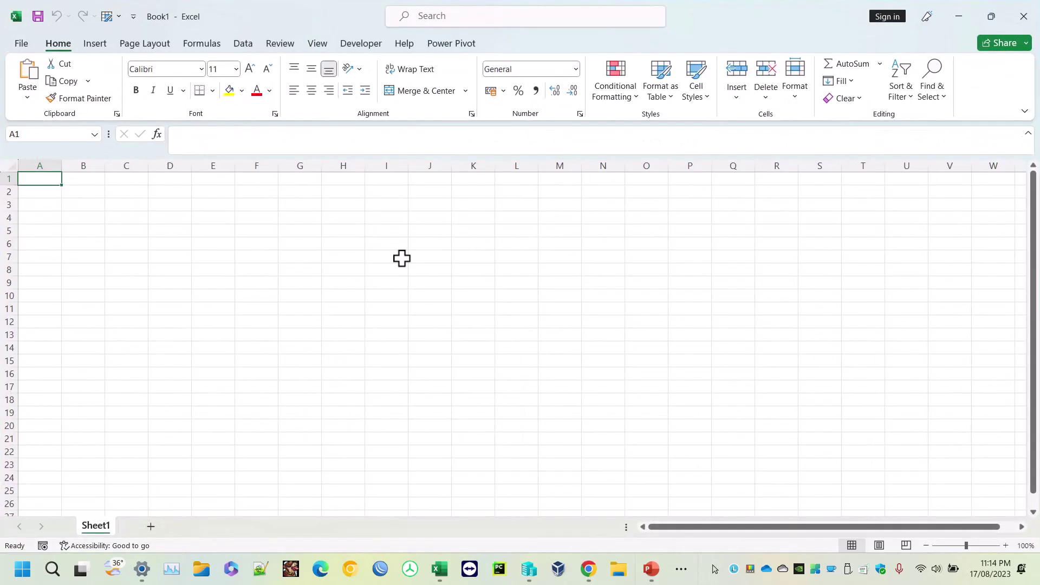
Enter WORKBOOK in cell D4 and auto-fit column D to the text
left_click(171, 217)
key("Caps_Lock")
type("WORK")
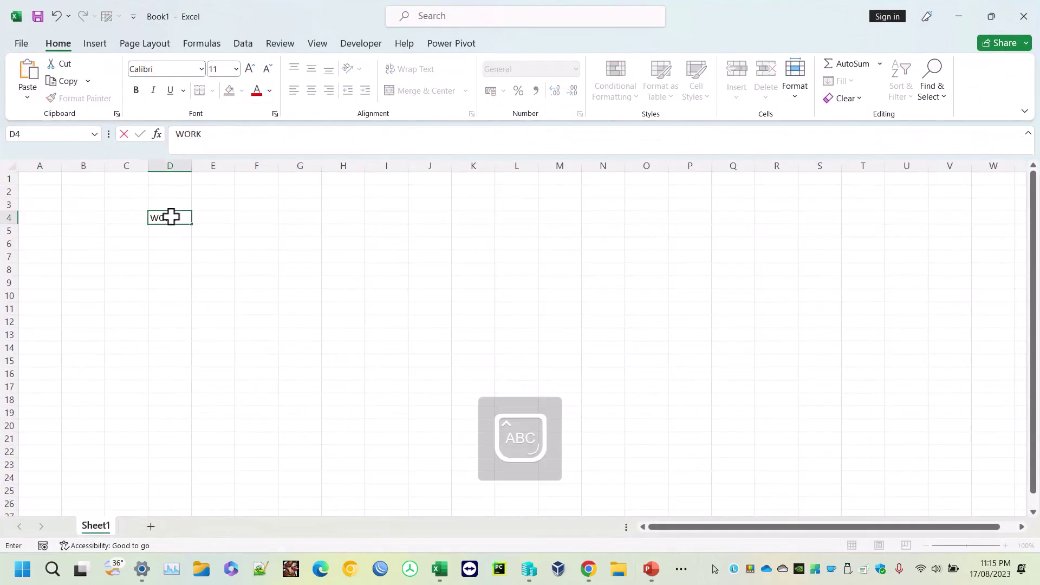
type("BOOK")
key("Return")
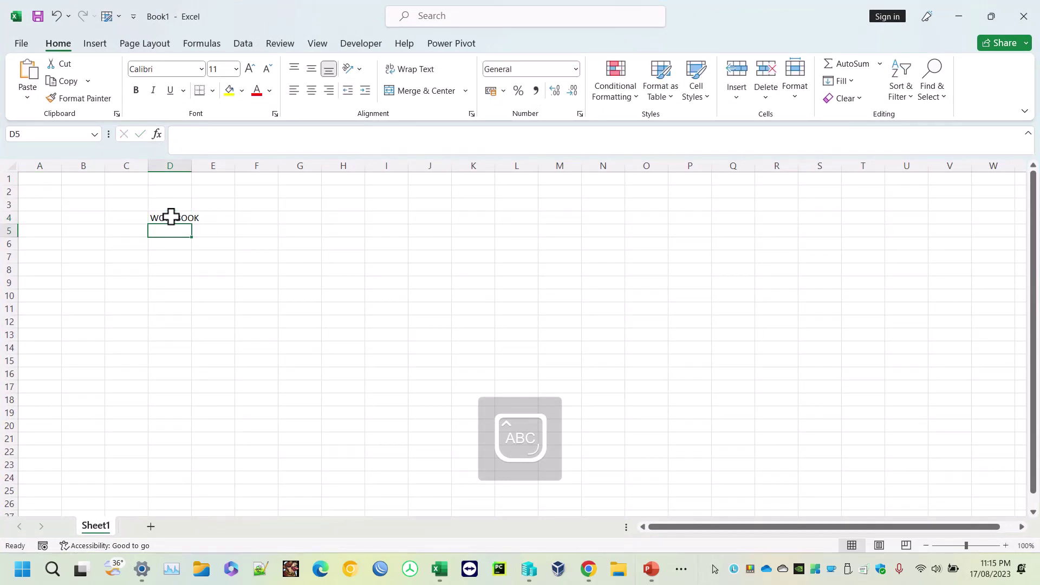
double_click(192, 166)
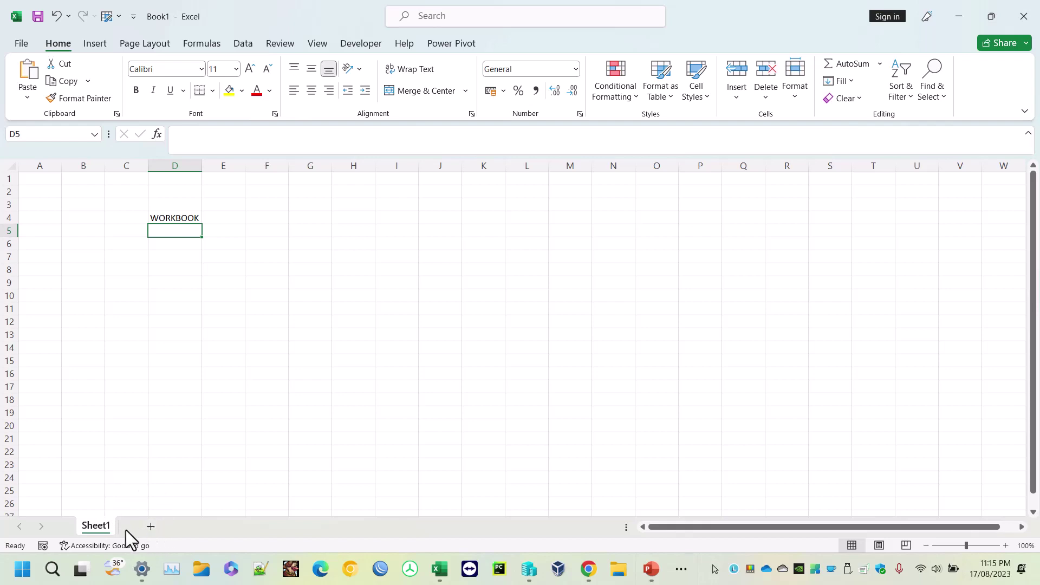
Add two worksheets after Sheet1 and rename Sheet1 to JAN
left_click(150, 527)
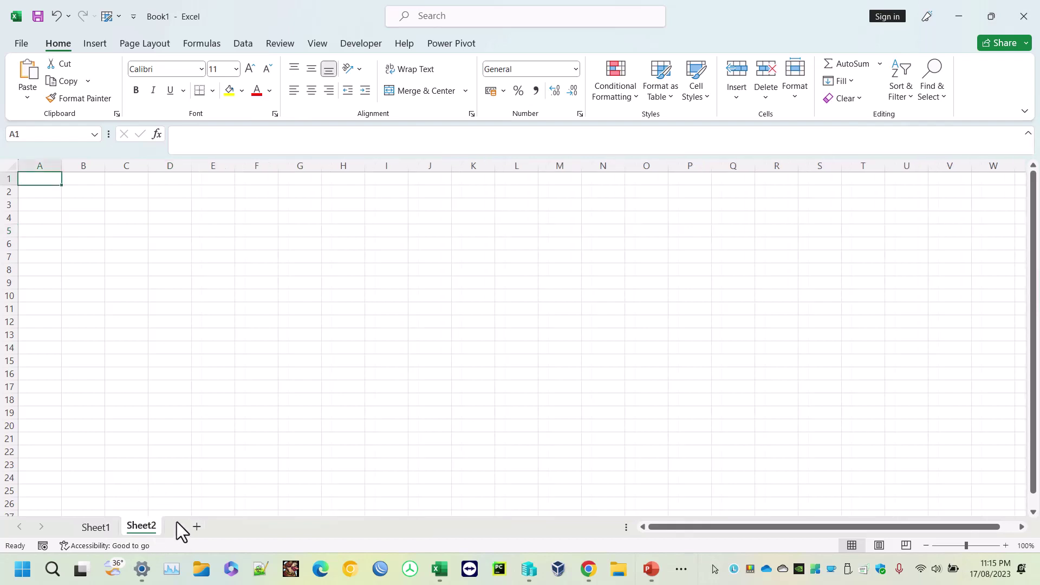
left_click(194, 526)
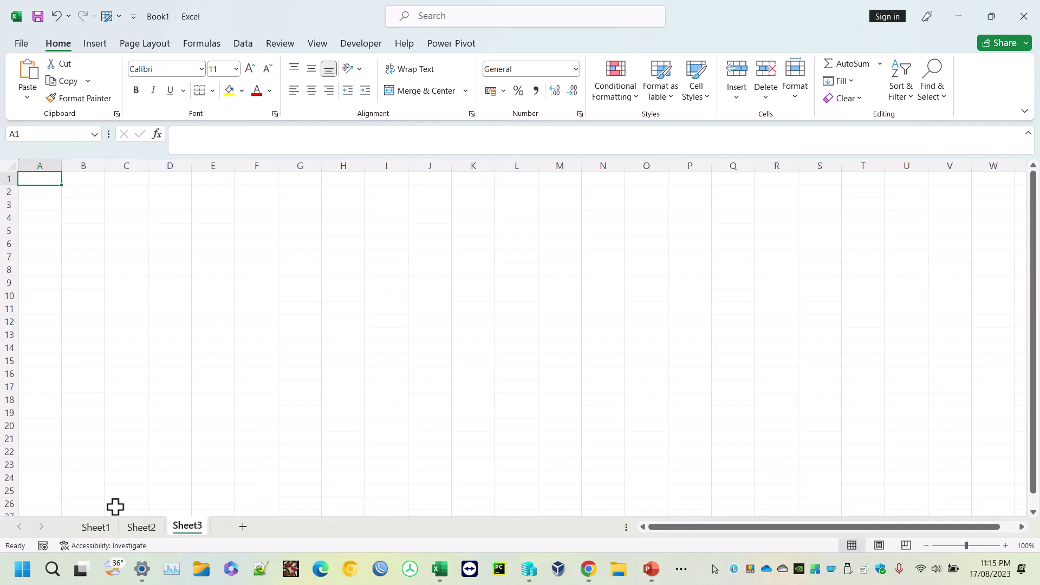
left_click(97, 528)
double_click(96, 527)
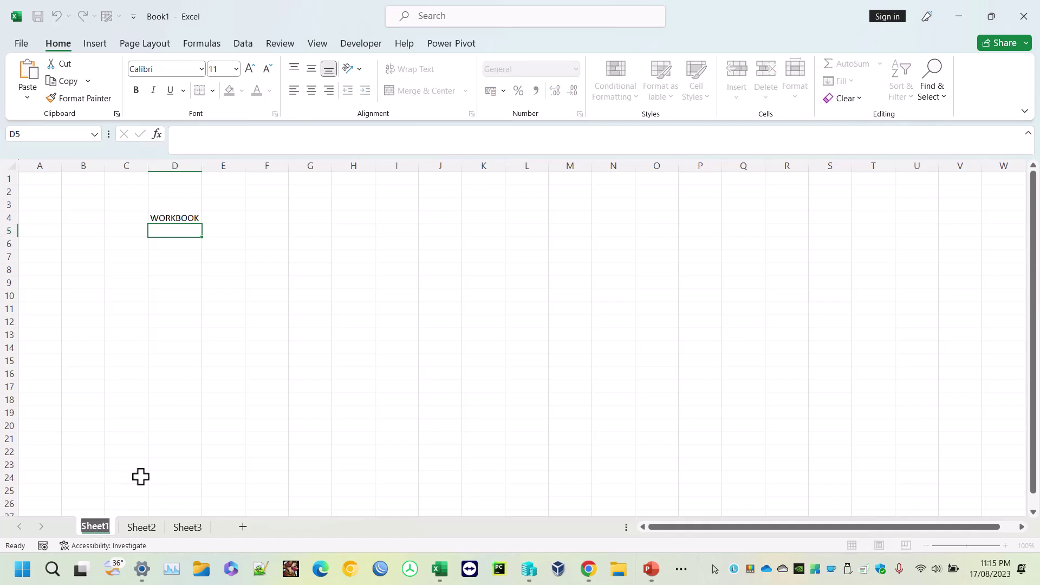
key("BackSpace")
type("JAN")
left_click(159, 491)
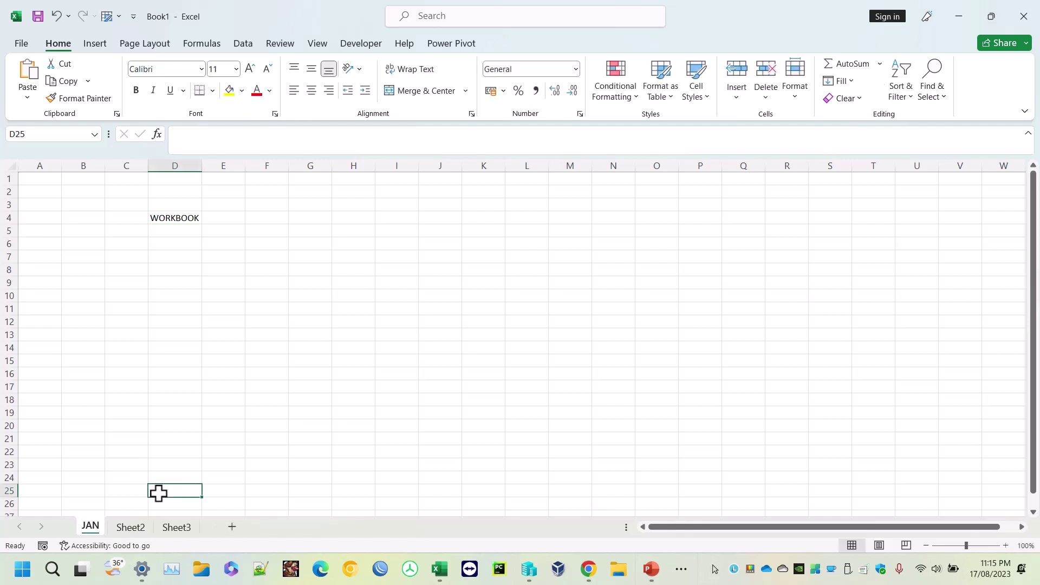
Give the JAN sheet tab a light gold theme color and check it against Sheet2
right_click(93, 527)
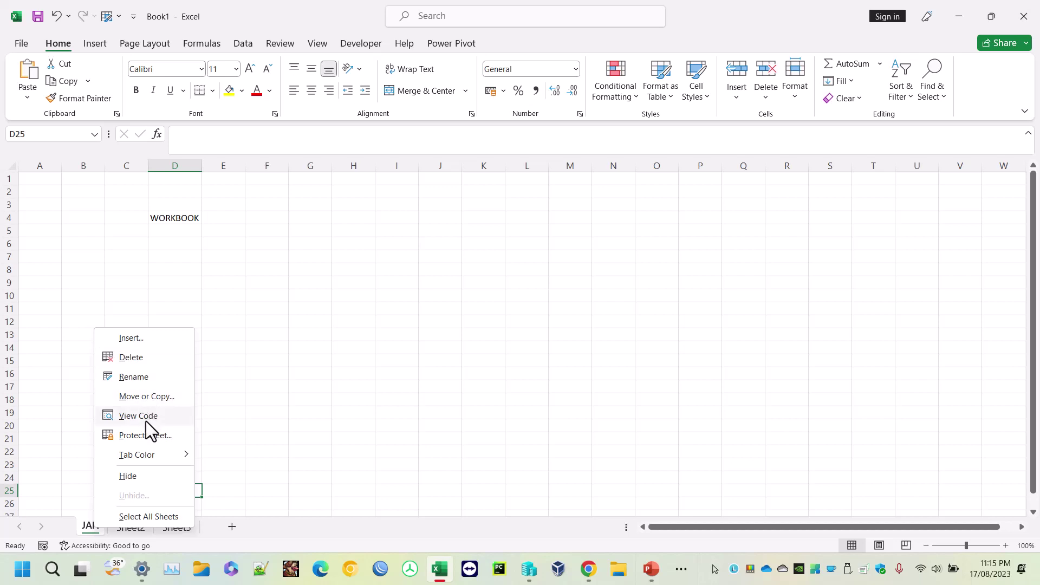
mouse_move(145, 456)
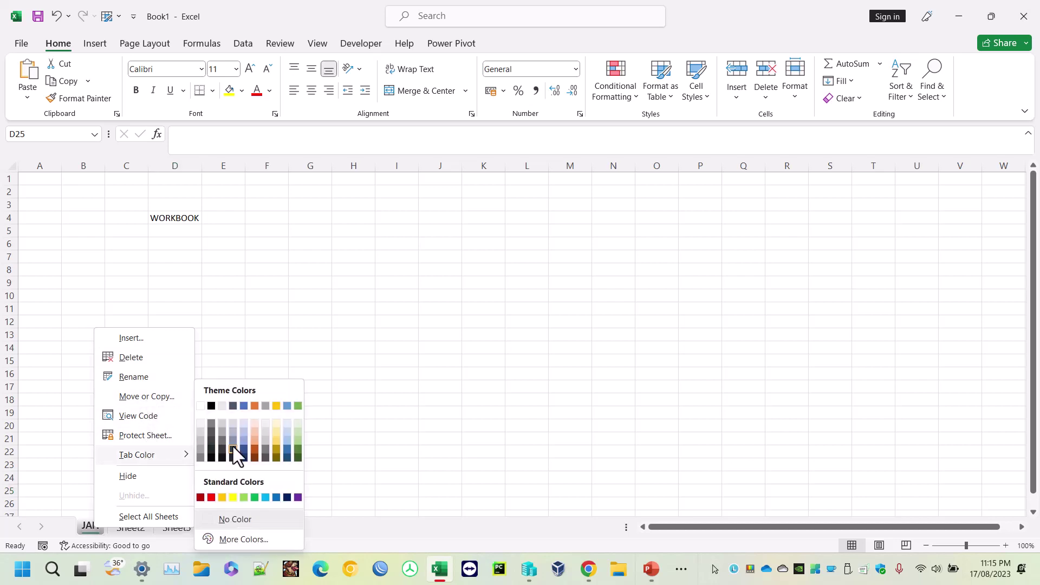
left_click(275, 441)
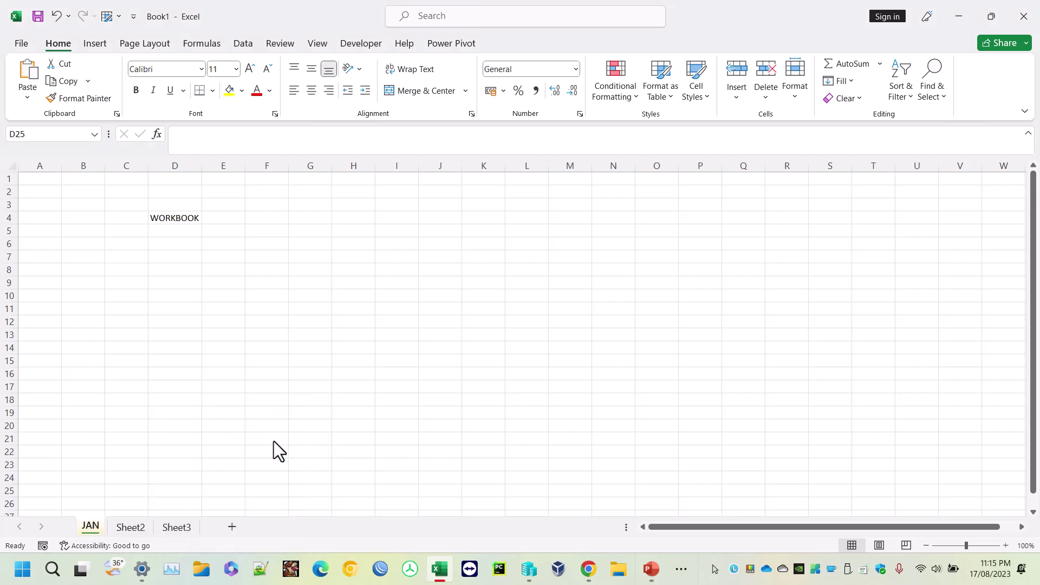
left_click(137, 525)
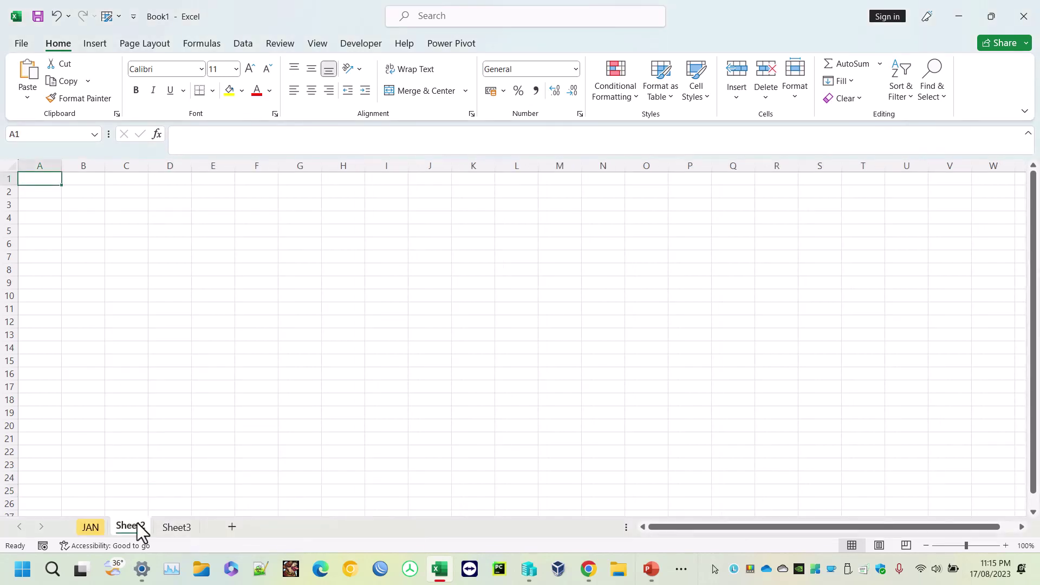
left_click(84, 531)
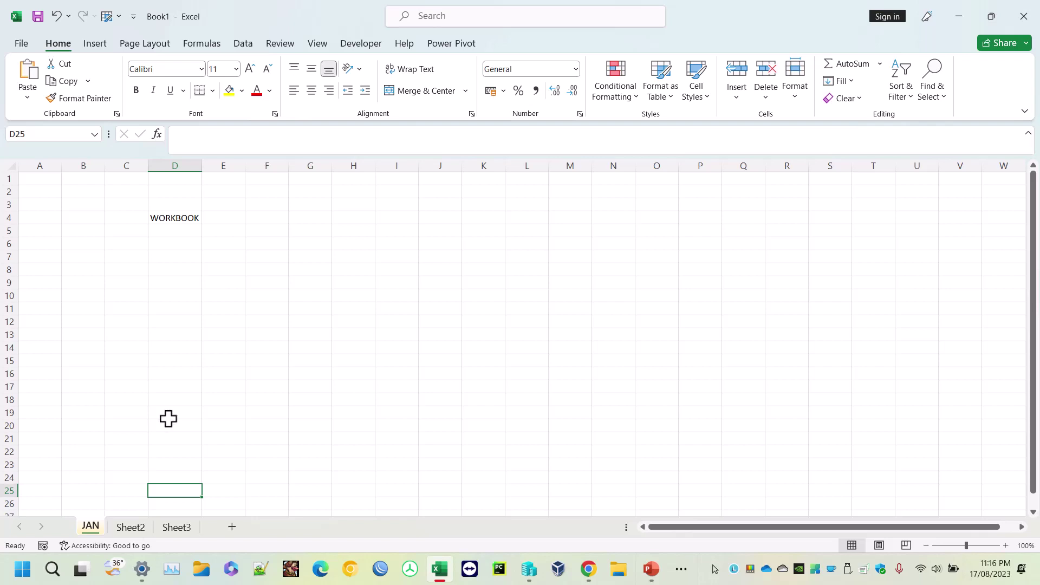
Add the Open command to the Quick Access Toolbar
left_click(176, 244)
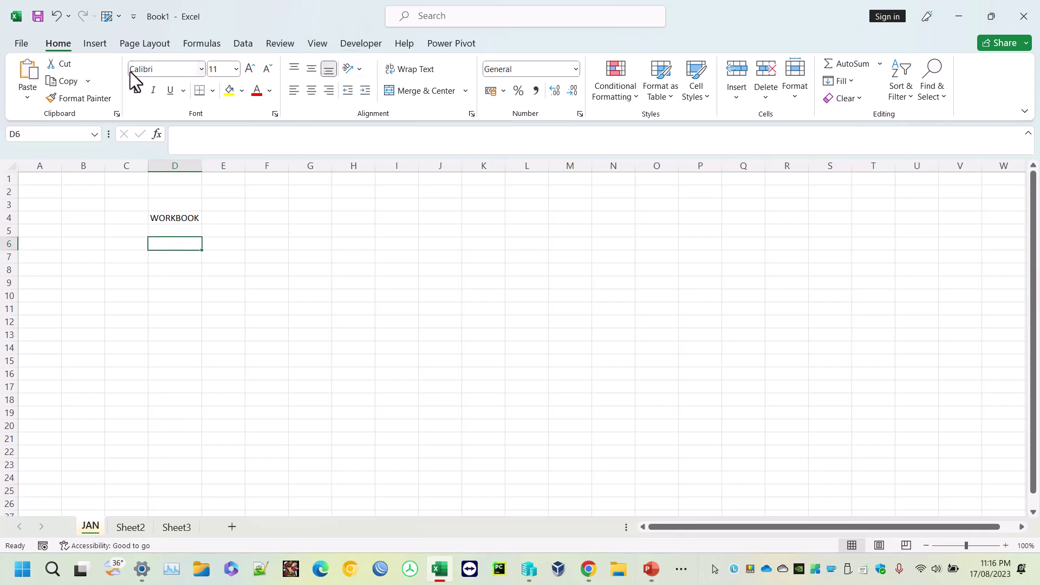
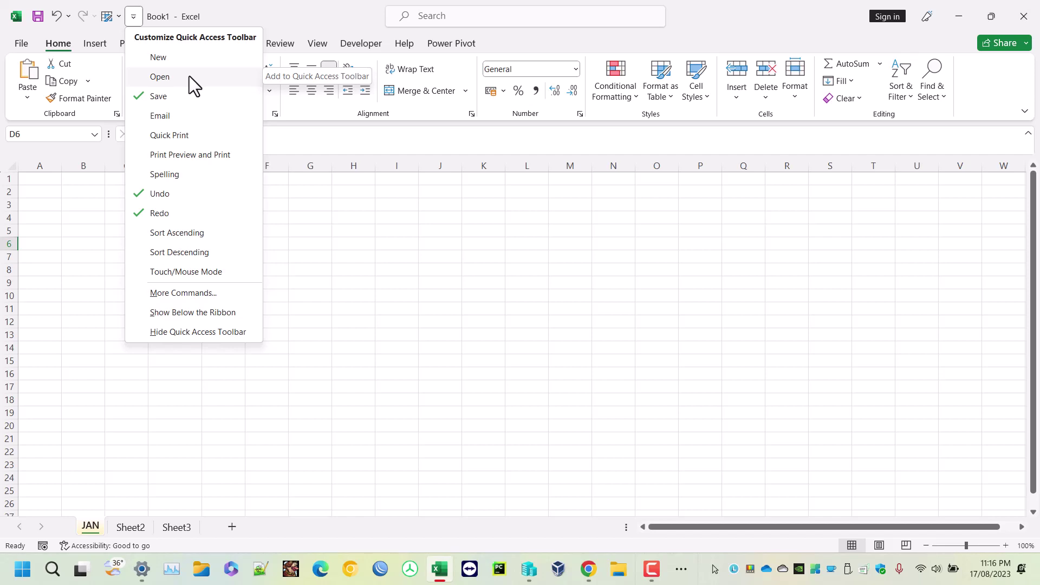
left_click(190, 76)
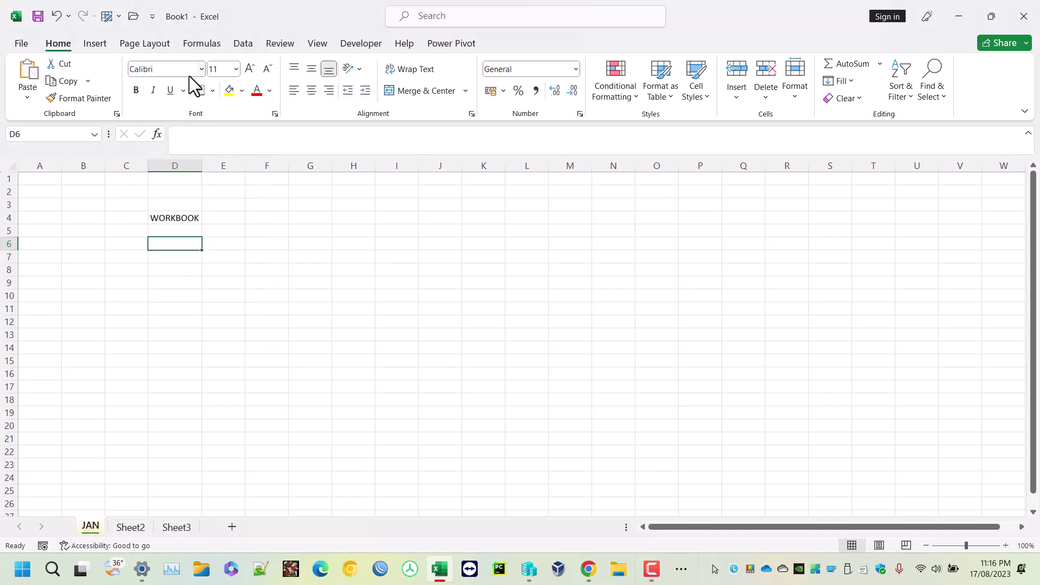
Add the Insert Picture command from the popular commands to the Quick Access Toolbar and apply the change
left_click(152, 17)
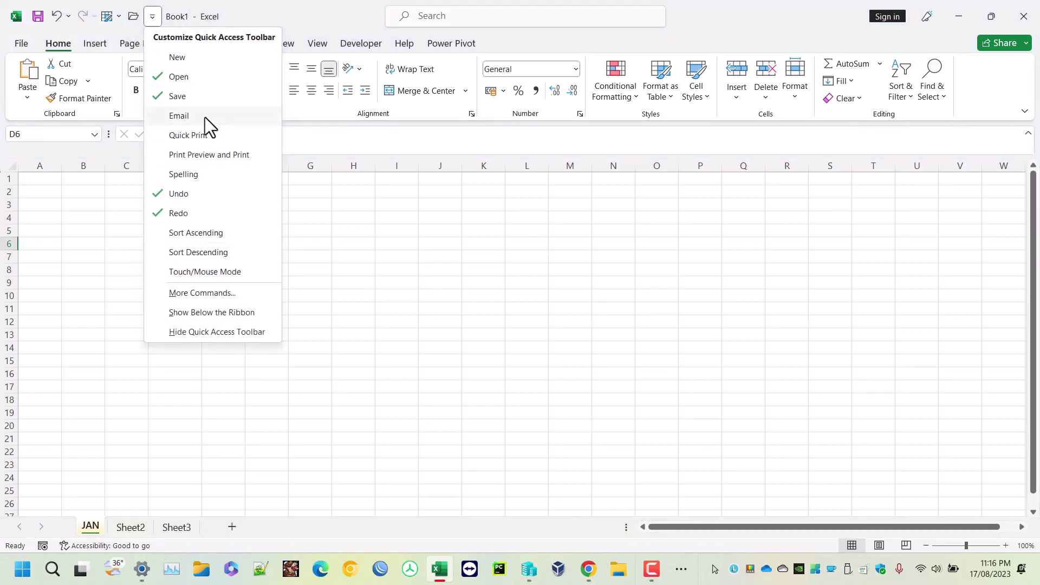
left_click(195, 298)
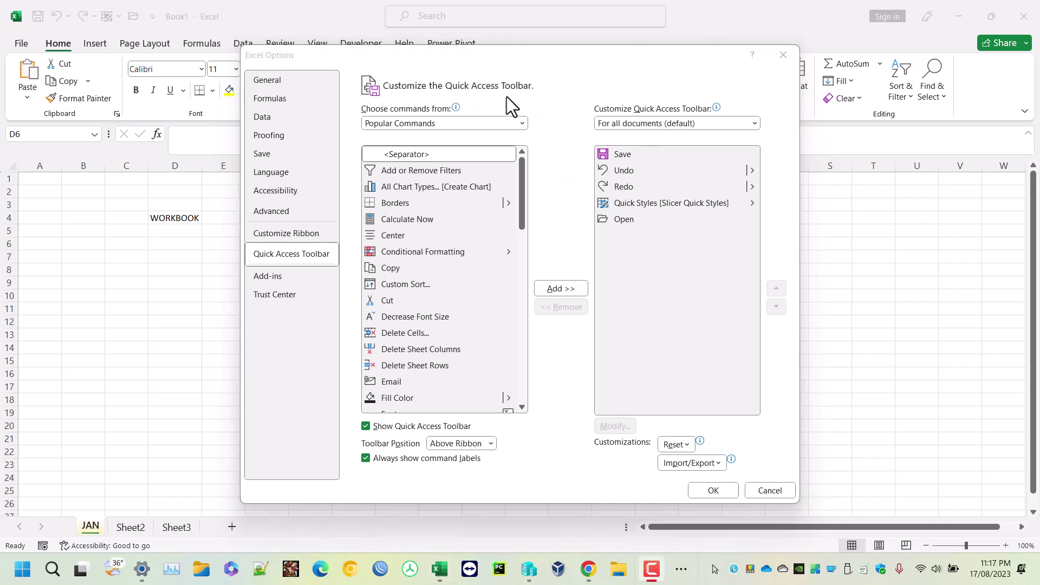
mouse_move(523, 188)
left_mouse_down()
mouse_move(515, 290)
mouse_move(517, 264)
mouse_move(515, 278)
left_mouse_up()
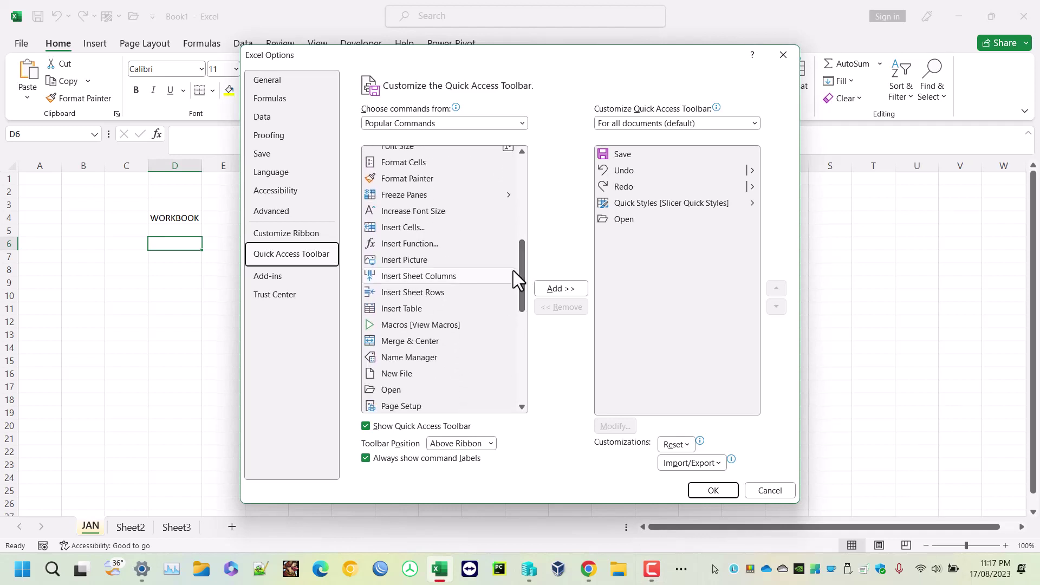
left_click(408, 260)
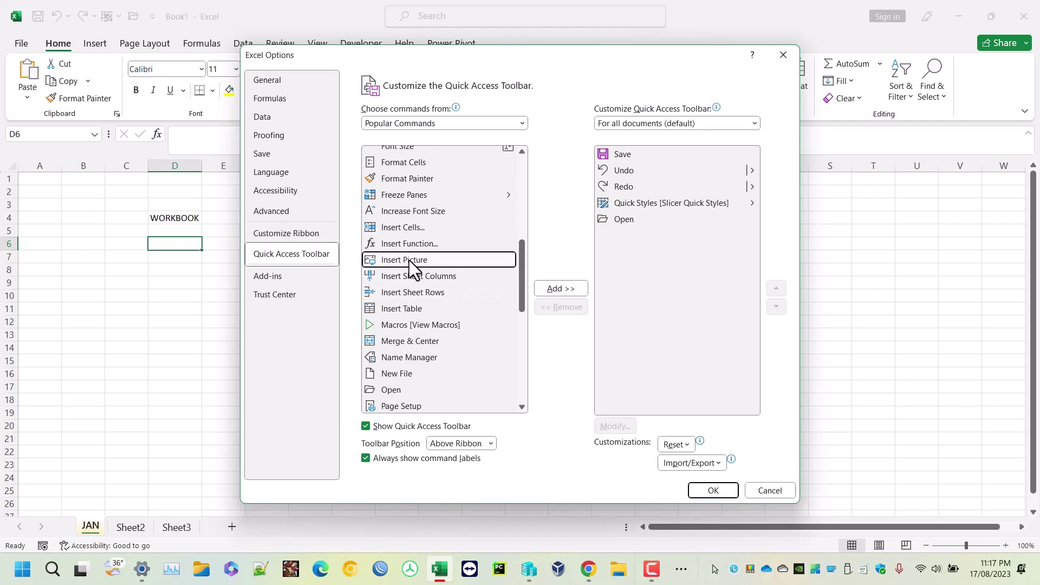
left_click(548, 286)
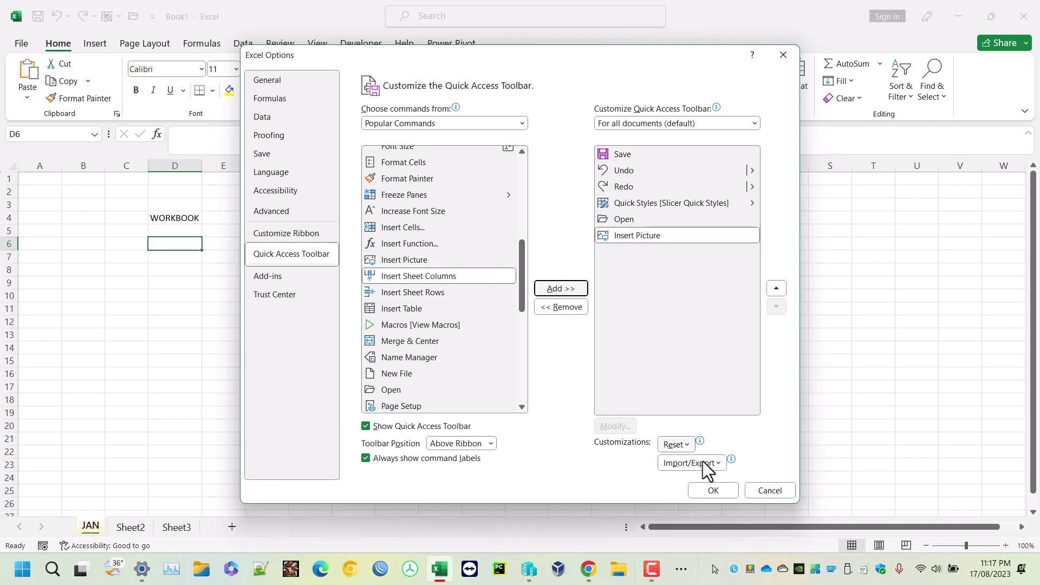
scroll(410, 321, "down", 6)
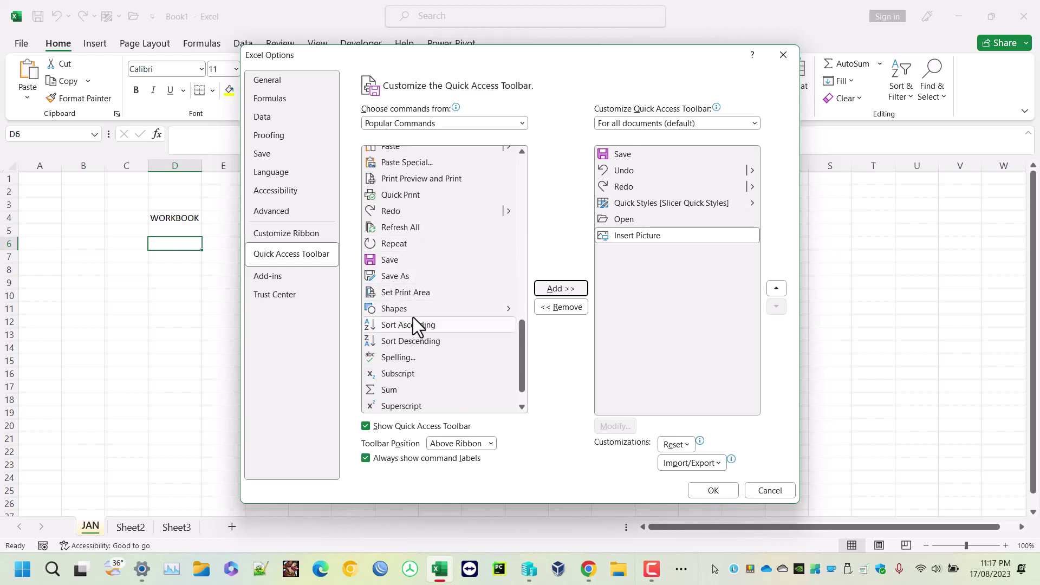
left_click(711, 490)
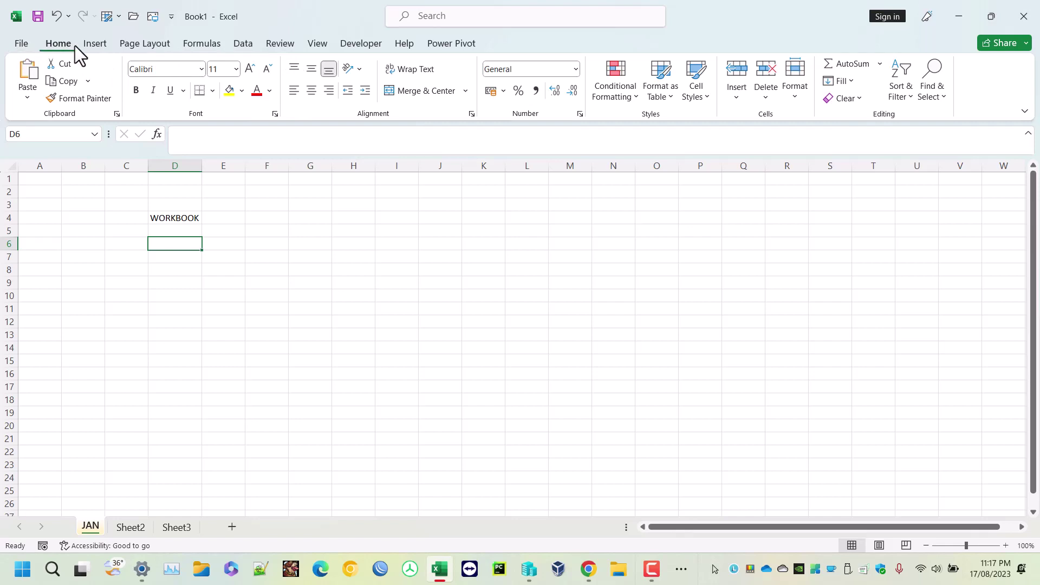
left_click(103, 45)
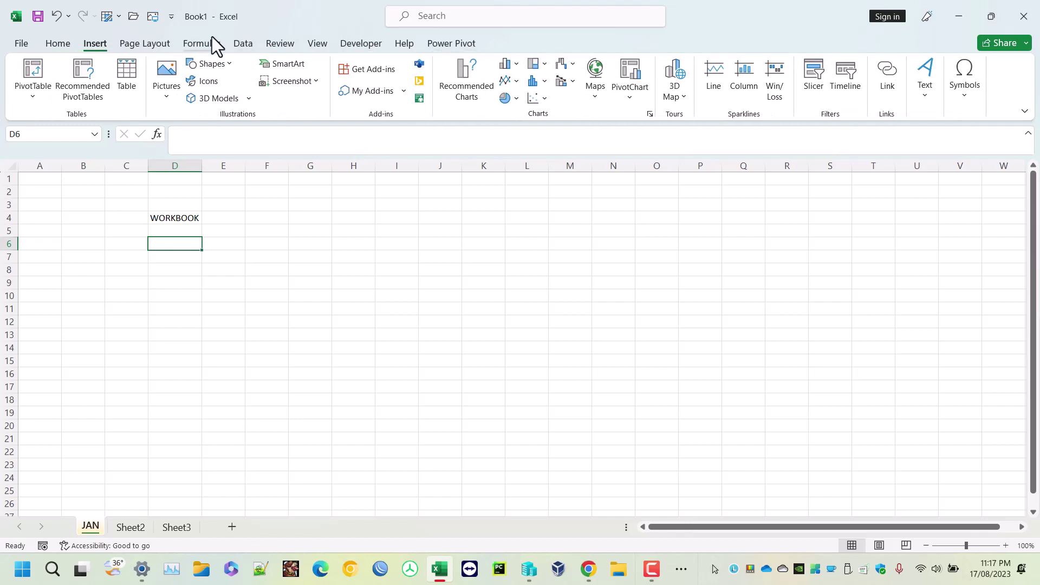
left_click(60, 44)
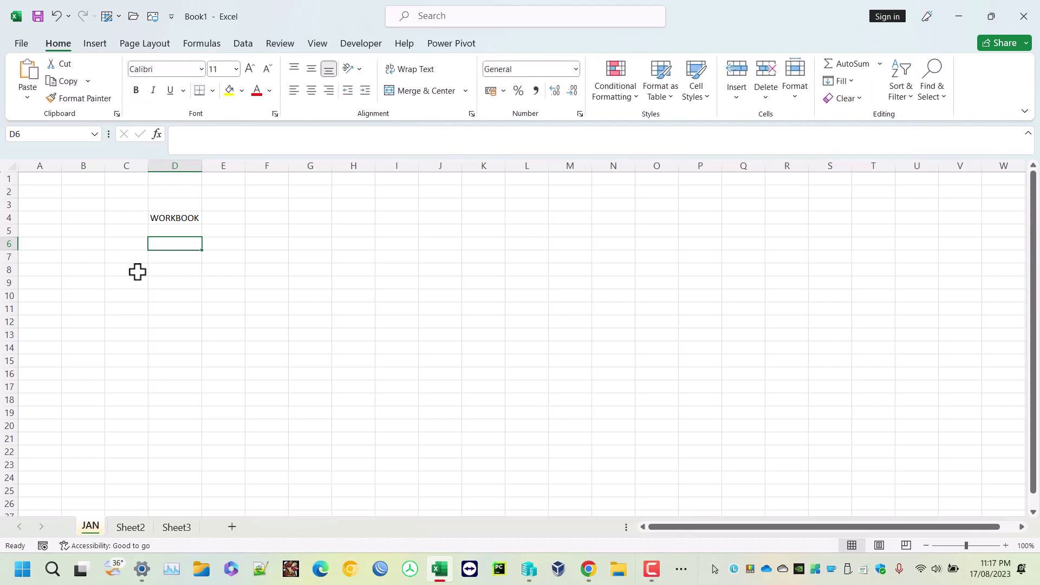
scroll(217, 285, "up", 2)
Enter the labels ROWS in cell D6 and COLUMNS in cell D7
type("ROWS")
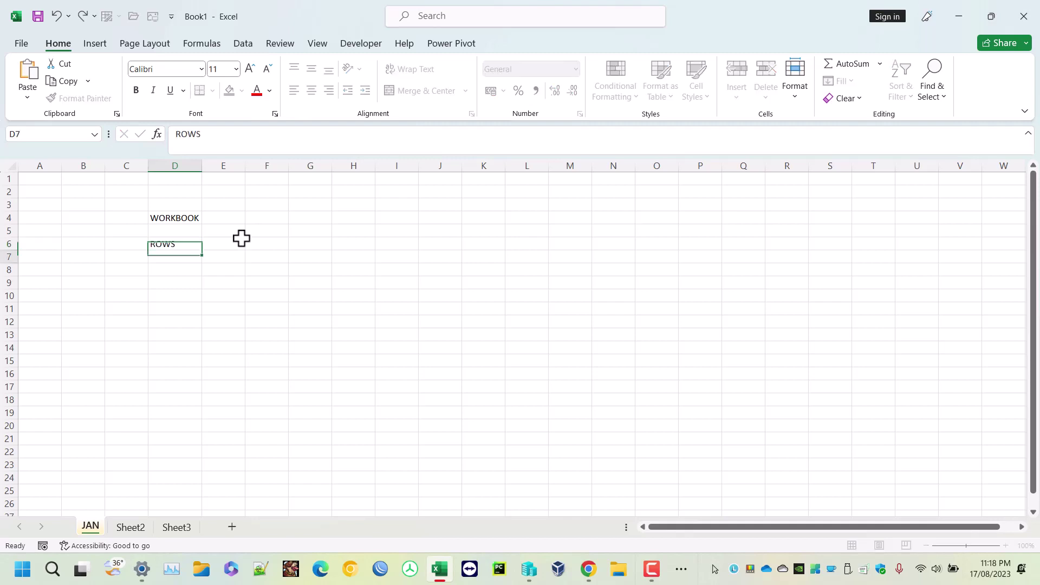
key("Return")
type("COLUMNS")
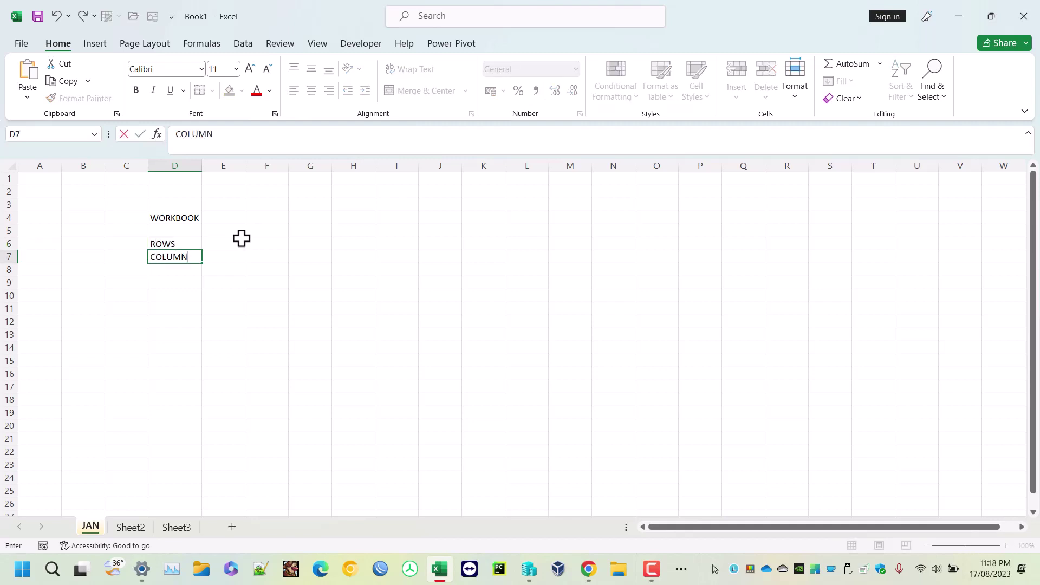
key("Return")
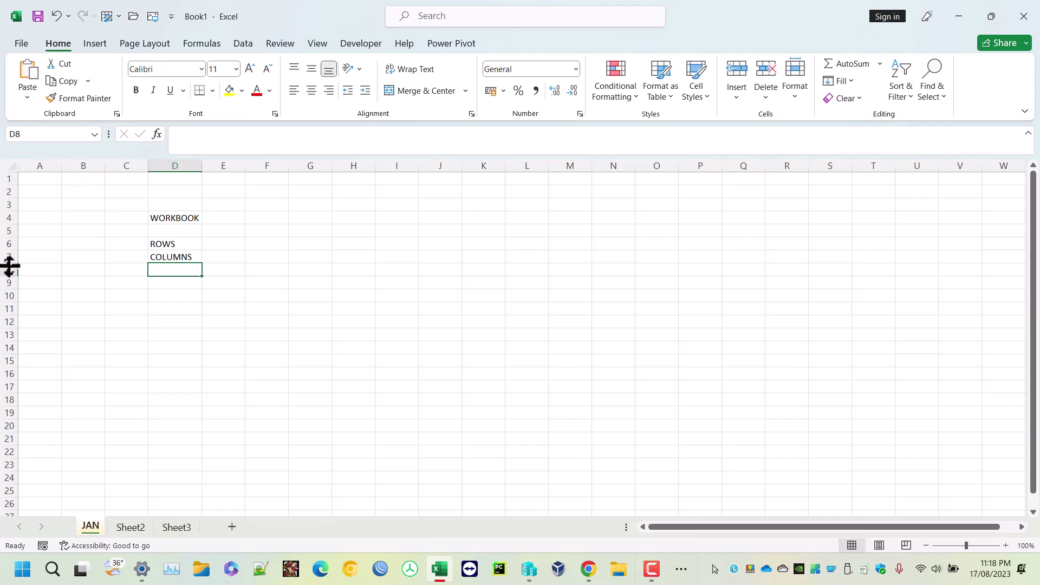
Jump from cell C18 to the last row of the sheet and back up to row 1 to check the row extent
left_click(114, 399)
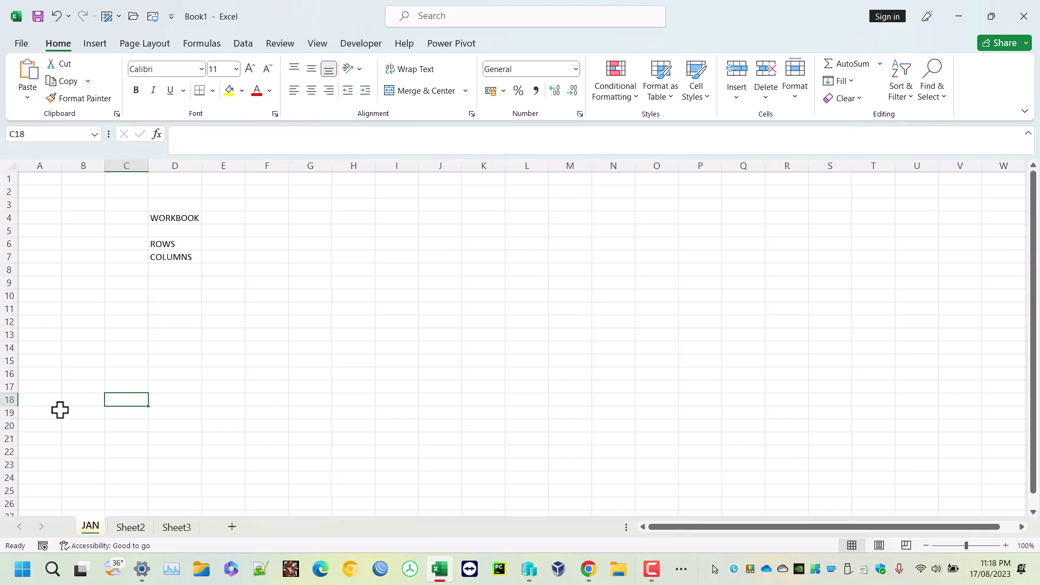
key("ctrl+Down")
key("ctrl+Up")
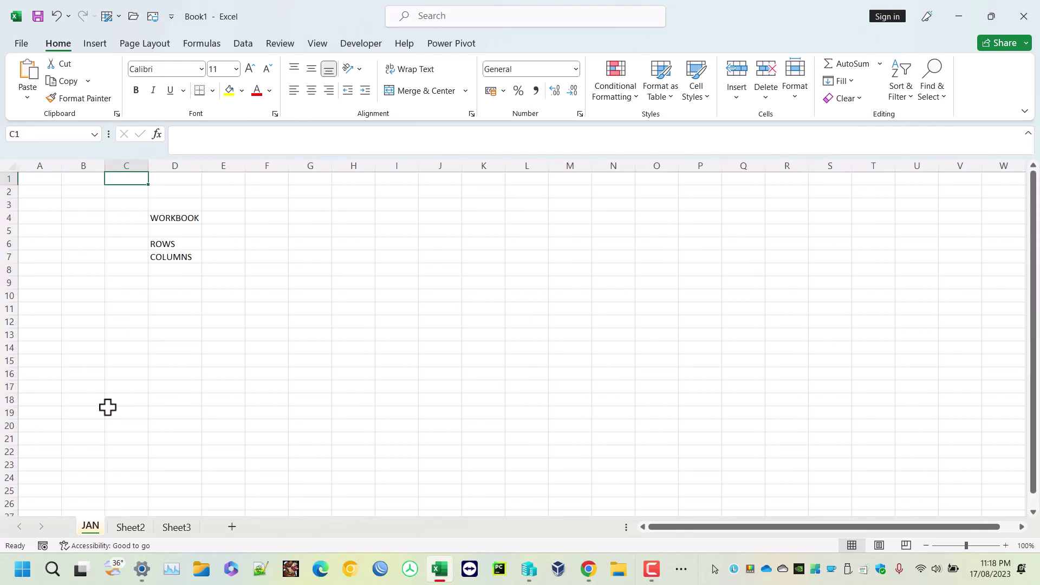
Highlight columns A and B in turn, and jump from E7 to the sheet's last column and back to check the column extent
left_click(47, 165)
left_click(81, 165)
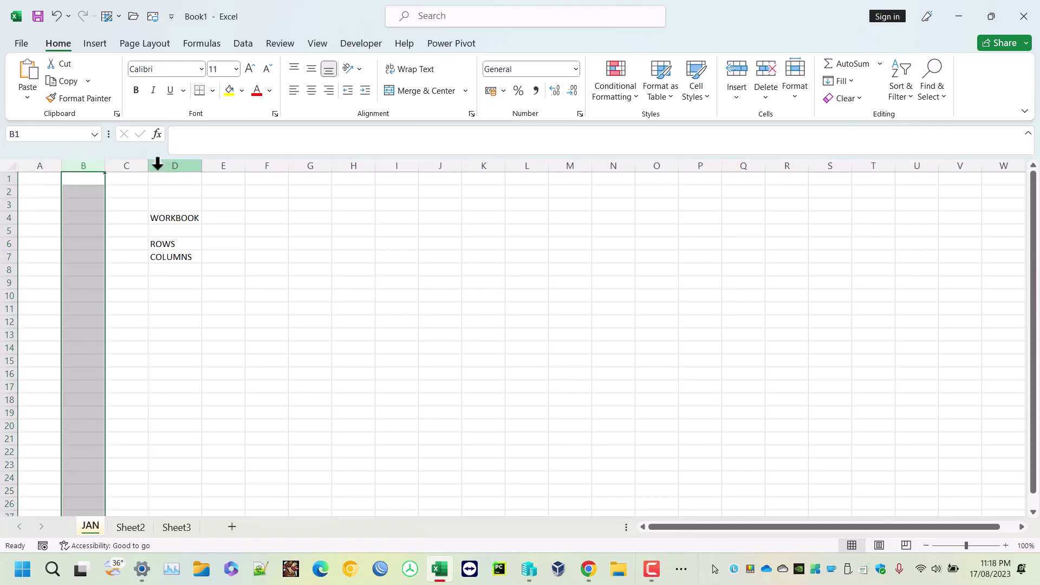
left_click(216, 259)
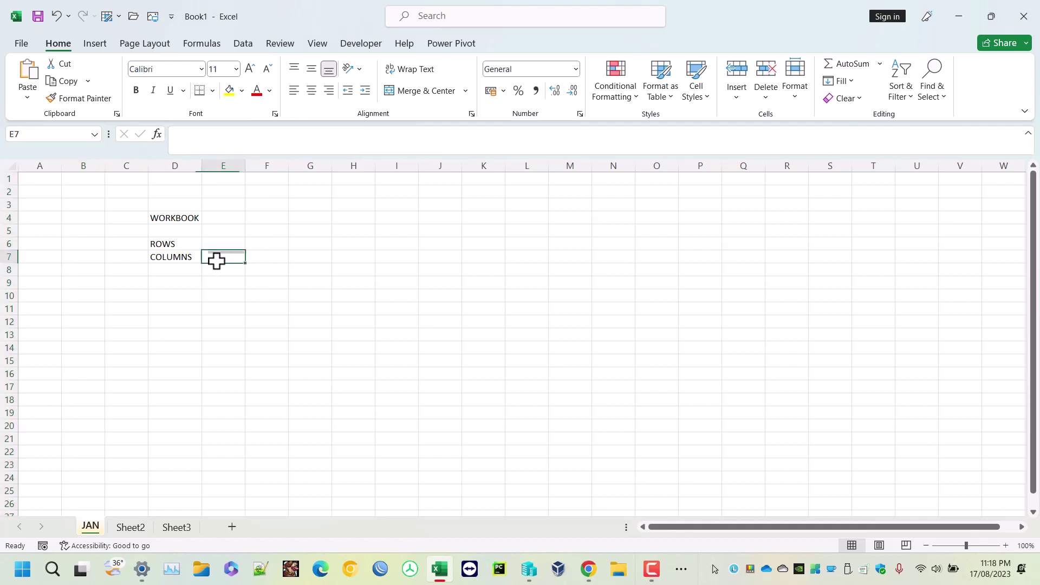
key("ctrl+Right")
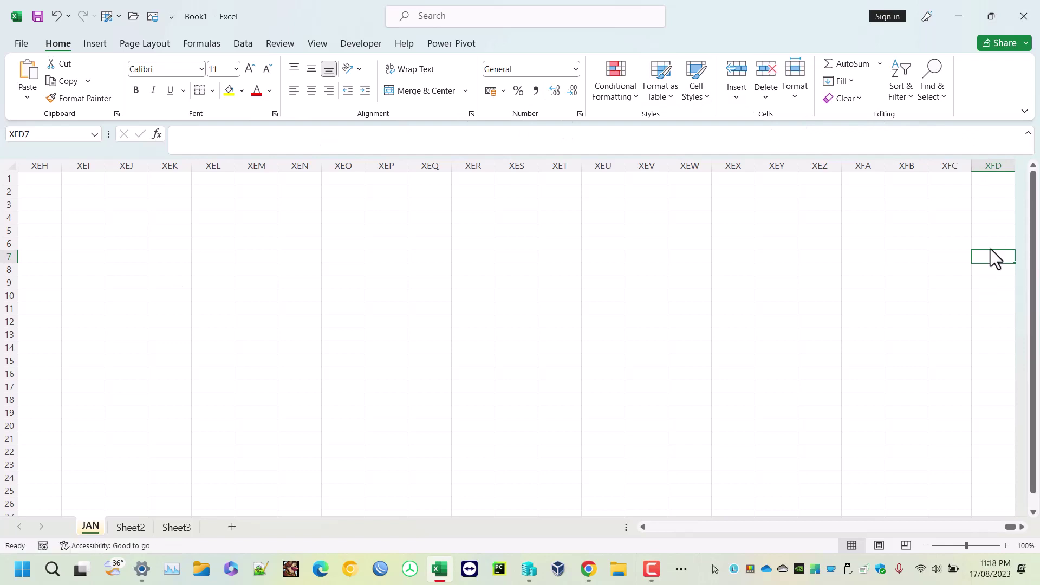
key("ctrl+Left")
key("ctrl+Left")
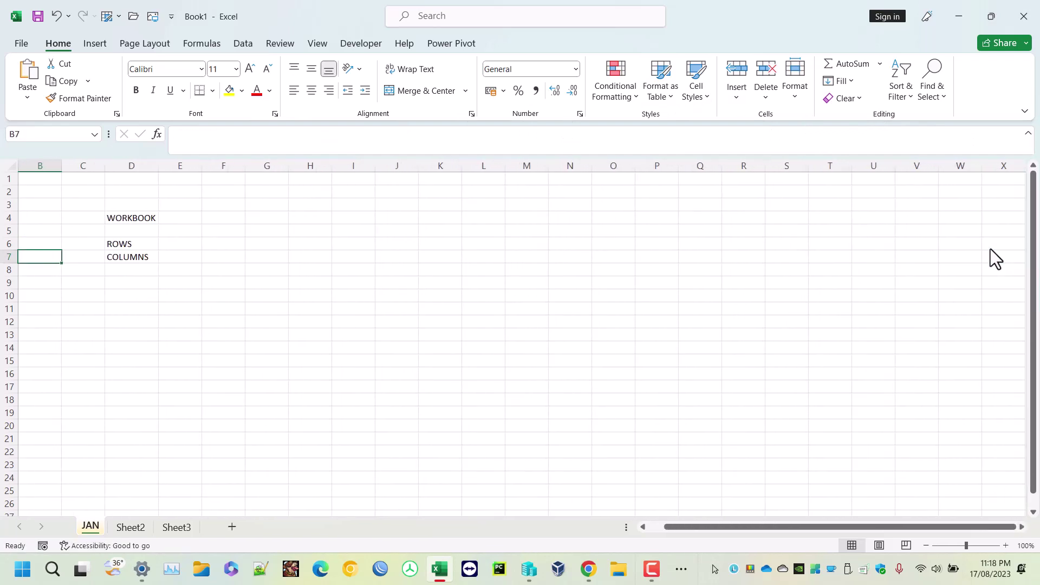
Enter 16384 in cell E7 beside COLUMNS and 1M in cell E6 beside ROWS
left_click(189, 255)
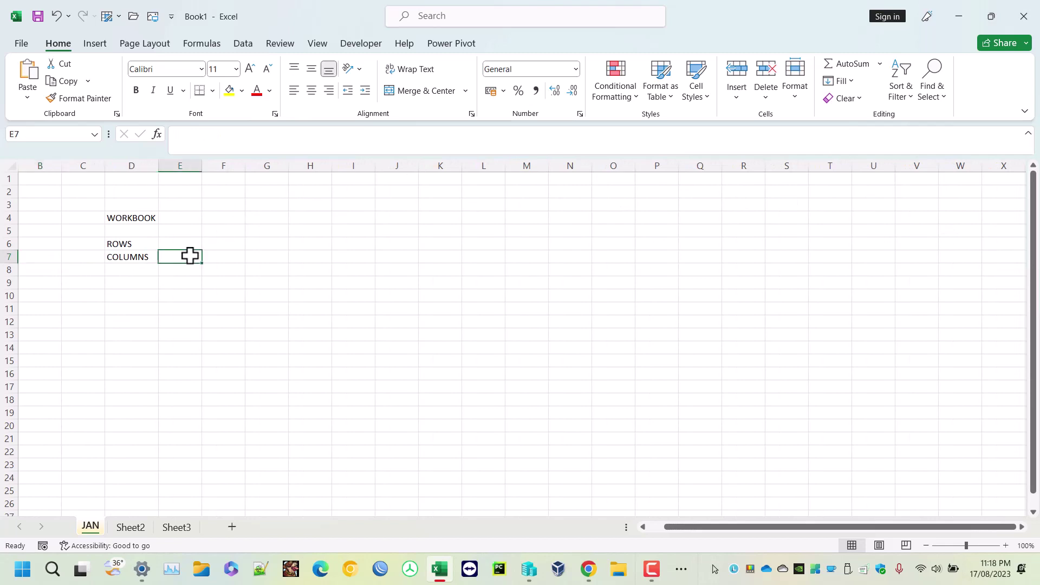
type("16384")
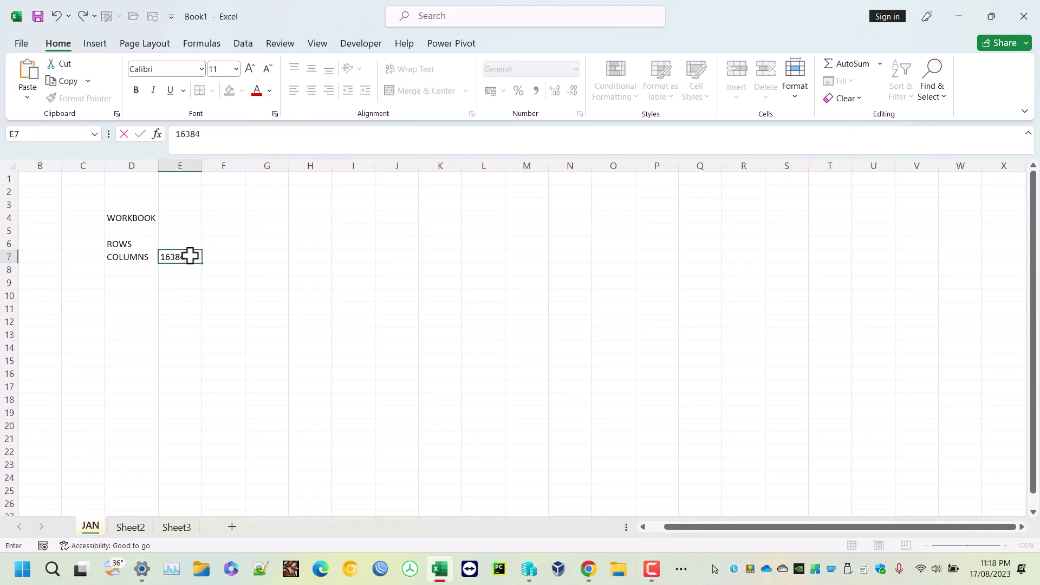
key("Up")
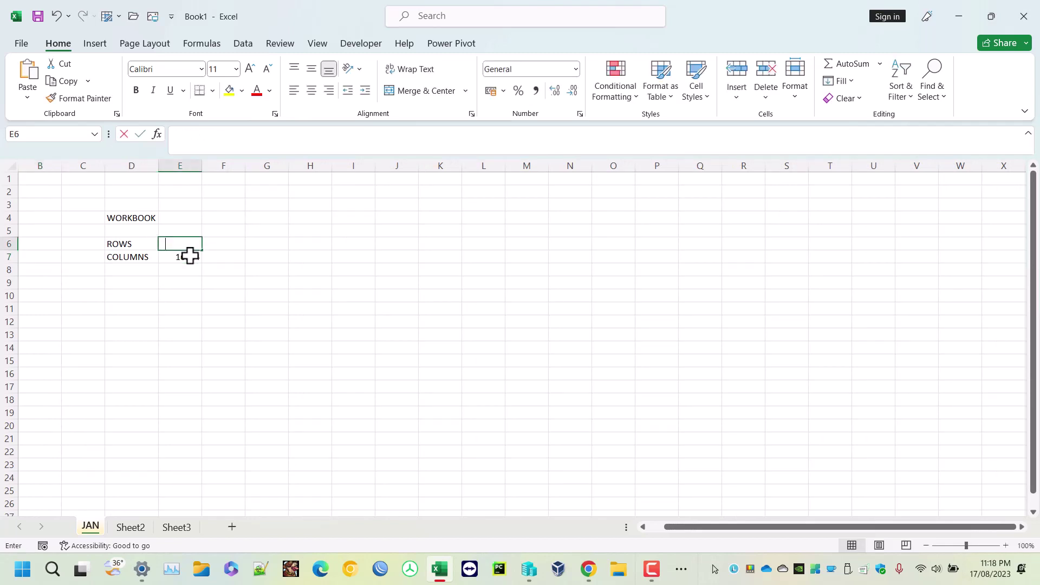
type("1M")
key("Return")
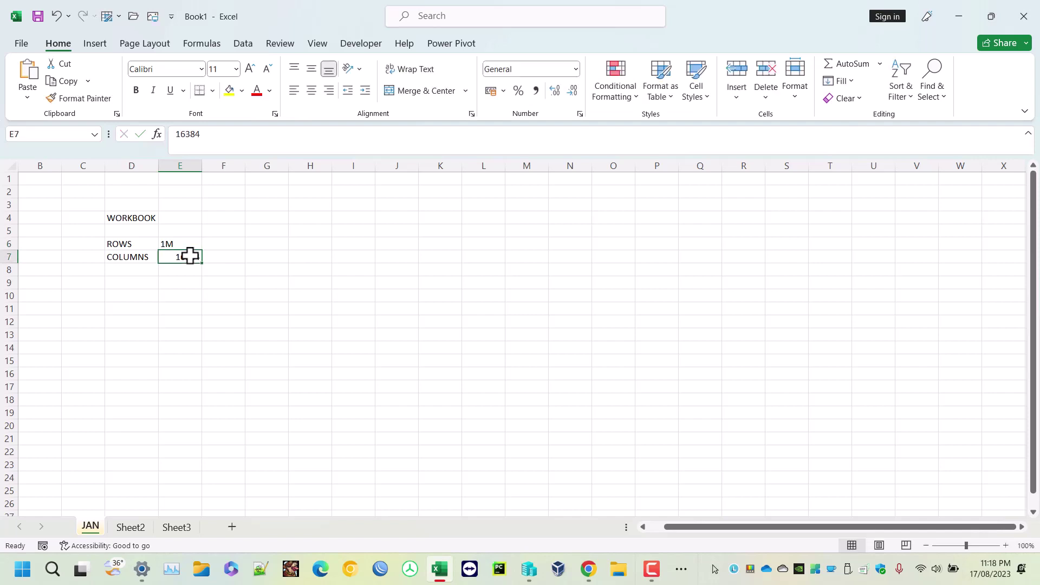
left_click(174, 322)
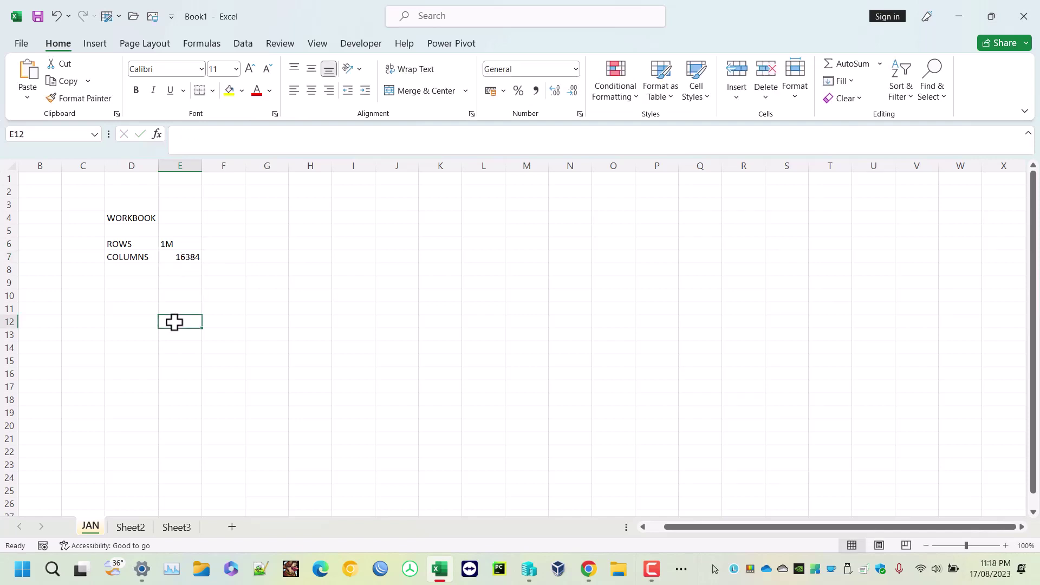
Enter the label CELL in cell D9 and reselect that cell
left_click(115, 284)
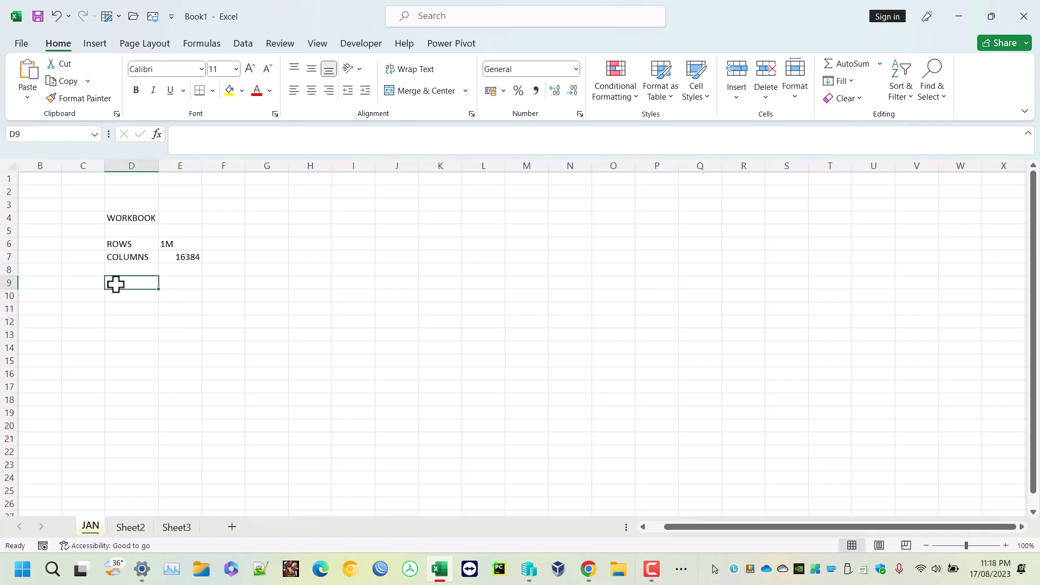
type("CELL")
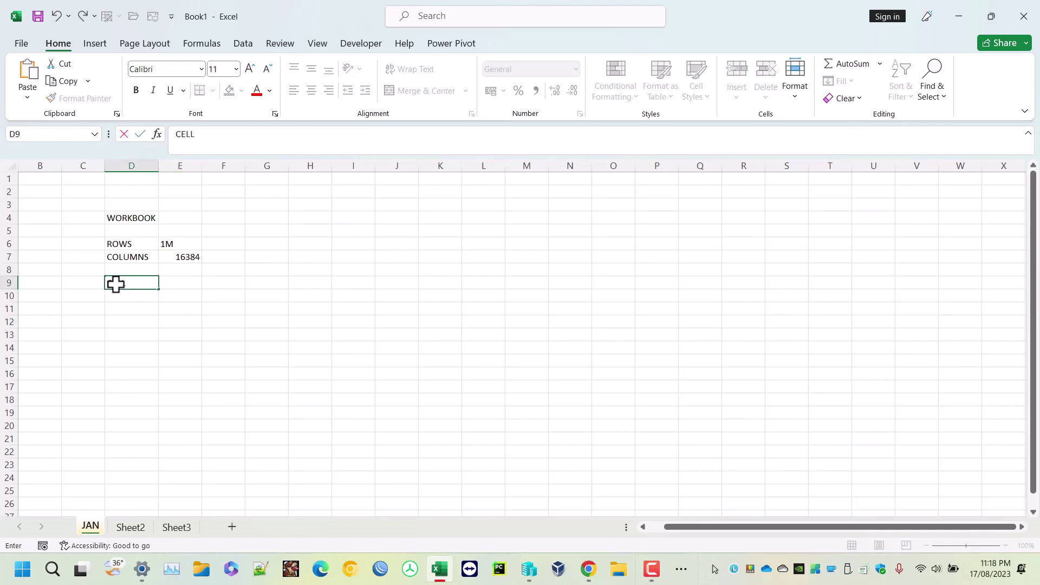
left_click(167, 311)
left_click(148, 288)
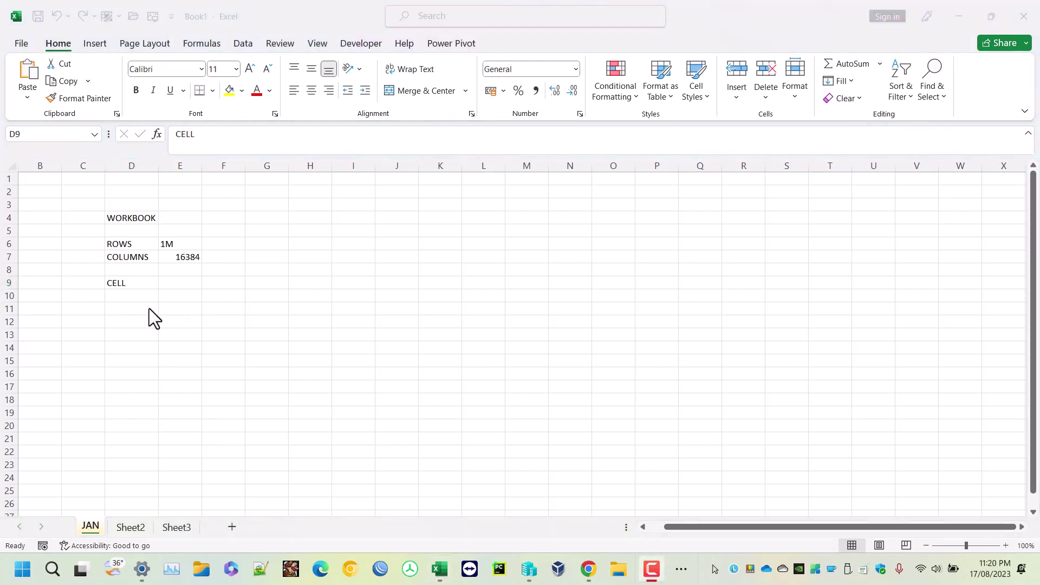
Select D9 and several empty cells in turn to examine how the cell address combines column letter and row number
left_click(135, 282)
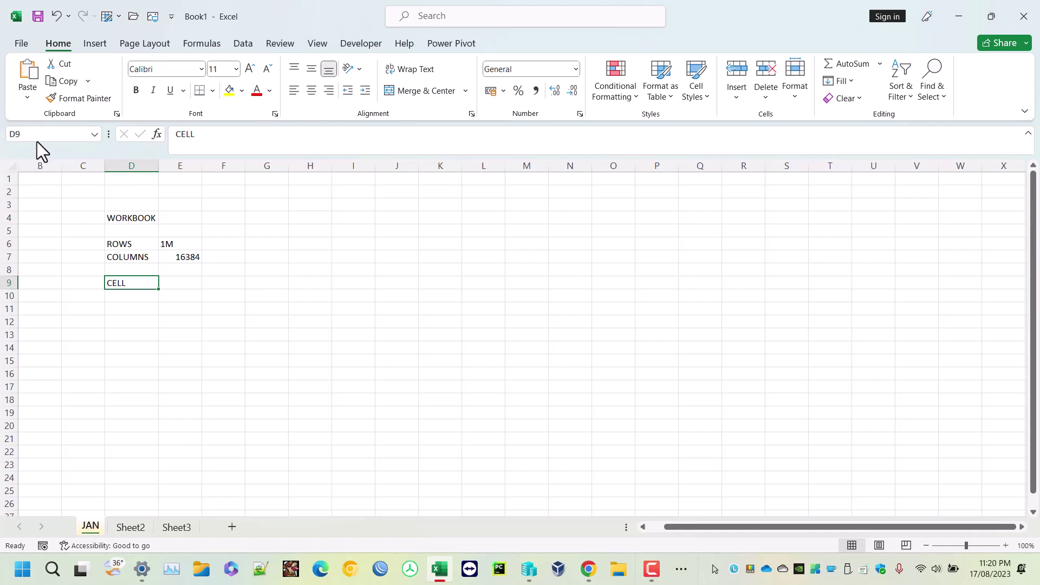
left_click(228, 262)
left_click(301, 244)
left_click(305, 299)
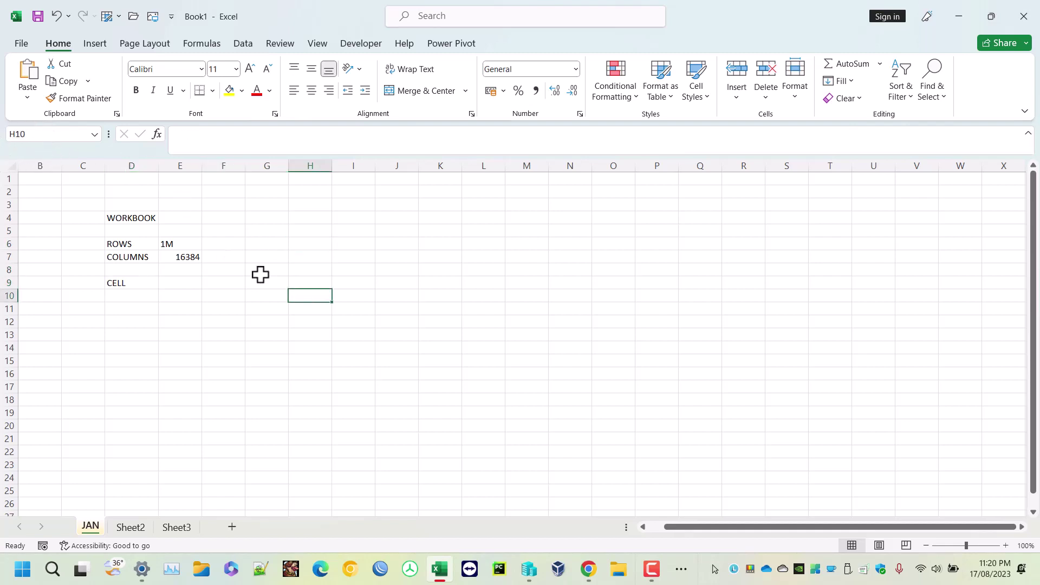
left_click(317, 347)
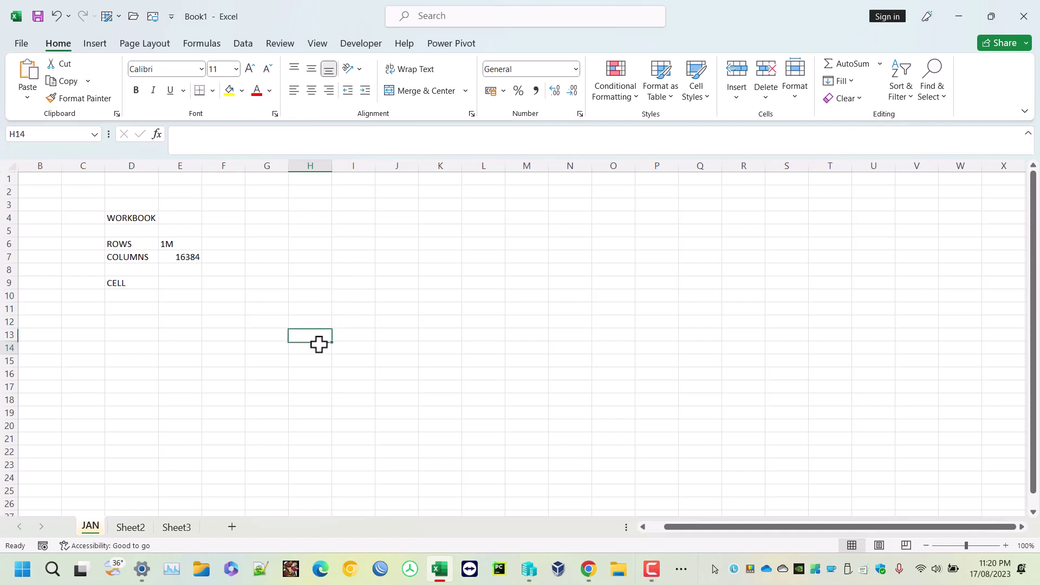
left_click(237, 307)
left_click(222, 288)
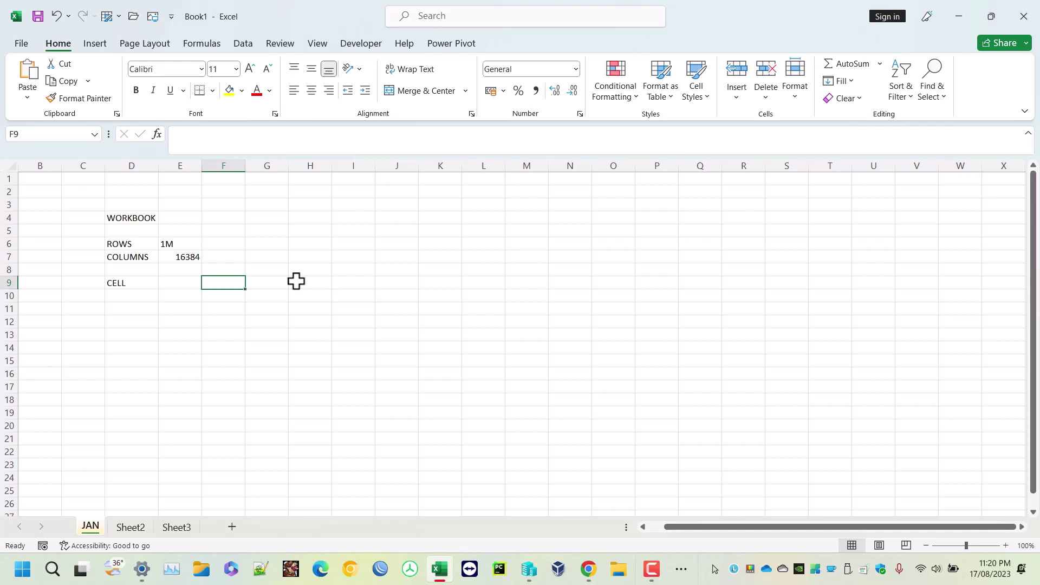
left_click(277, 257)
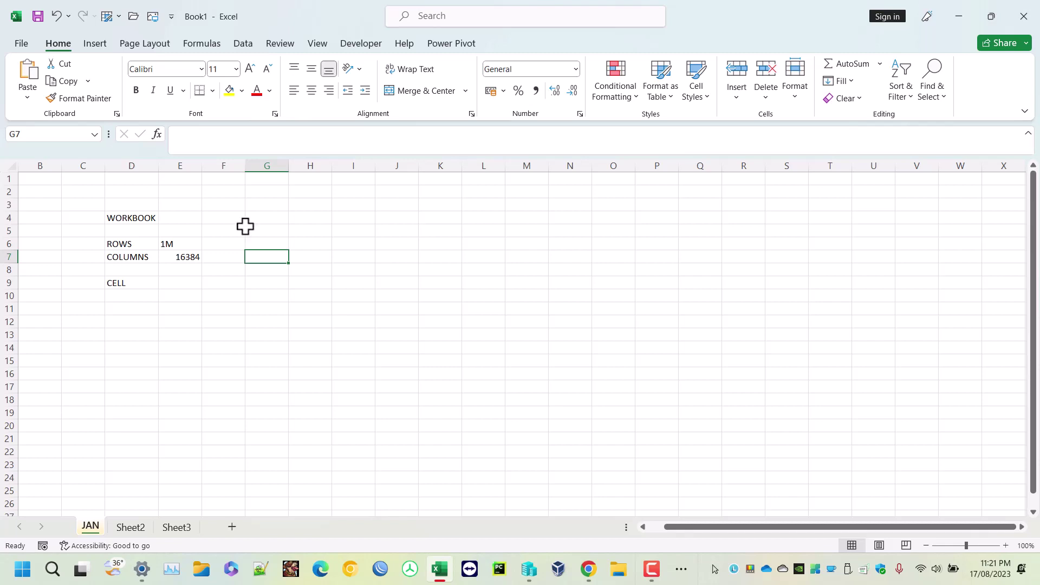
left_click(322, 237)
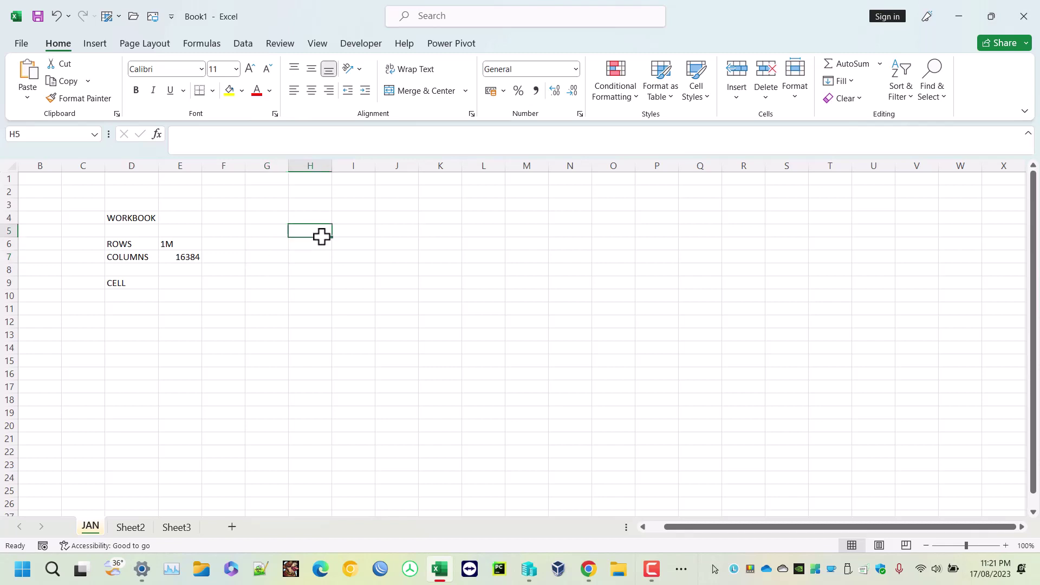
left_click(368, 237)
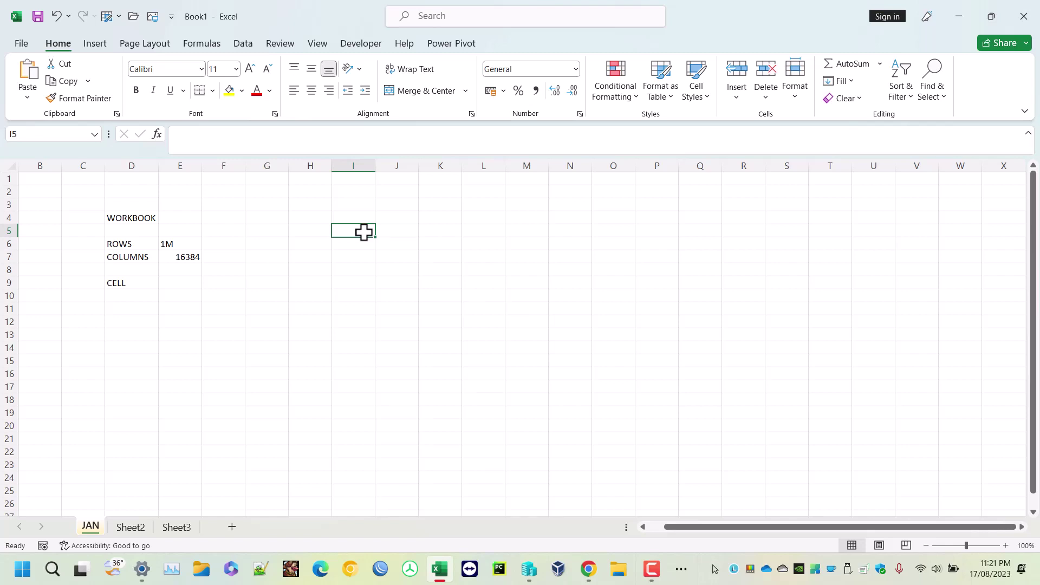
left_click(397, 217)
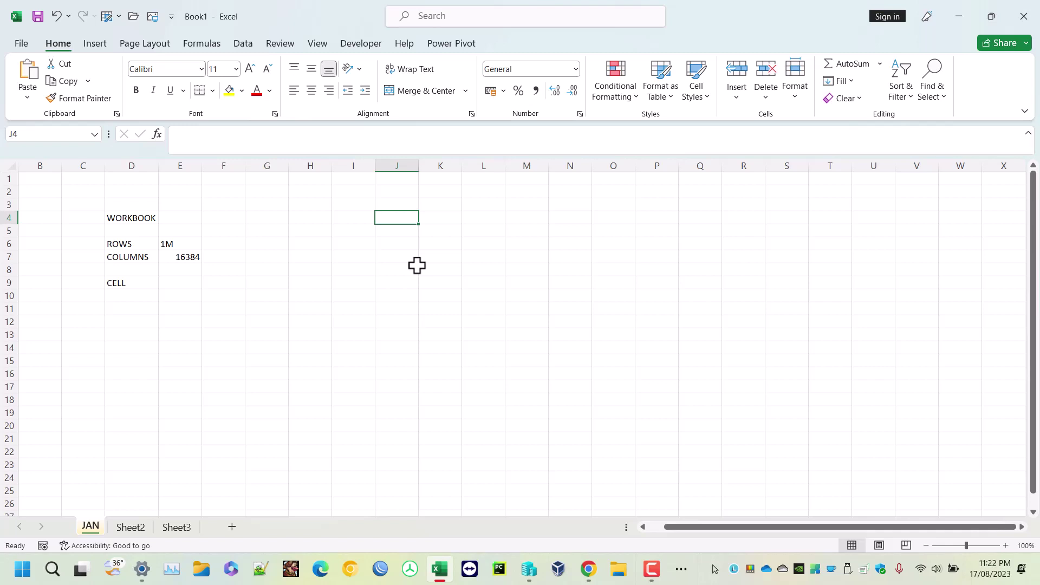
left_click_drag(144, 215, 110, 282)
left_click(265, 234)
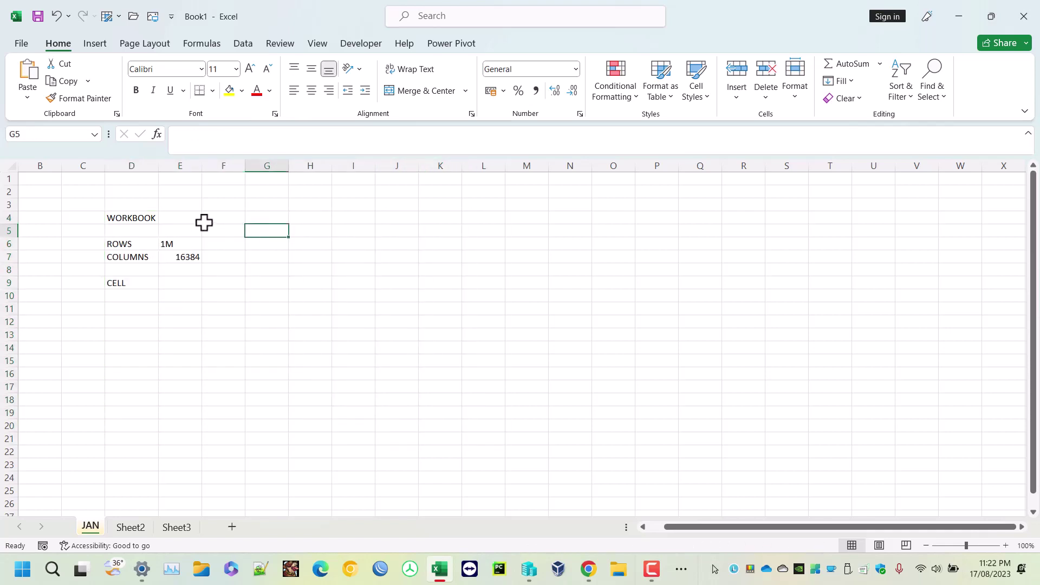
Select the ranges D4:G15 and D4:I17 in turn to examine how the selection pointer highlights multiple cells
left_click_drag(140, 215, 252, 358)
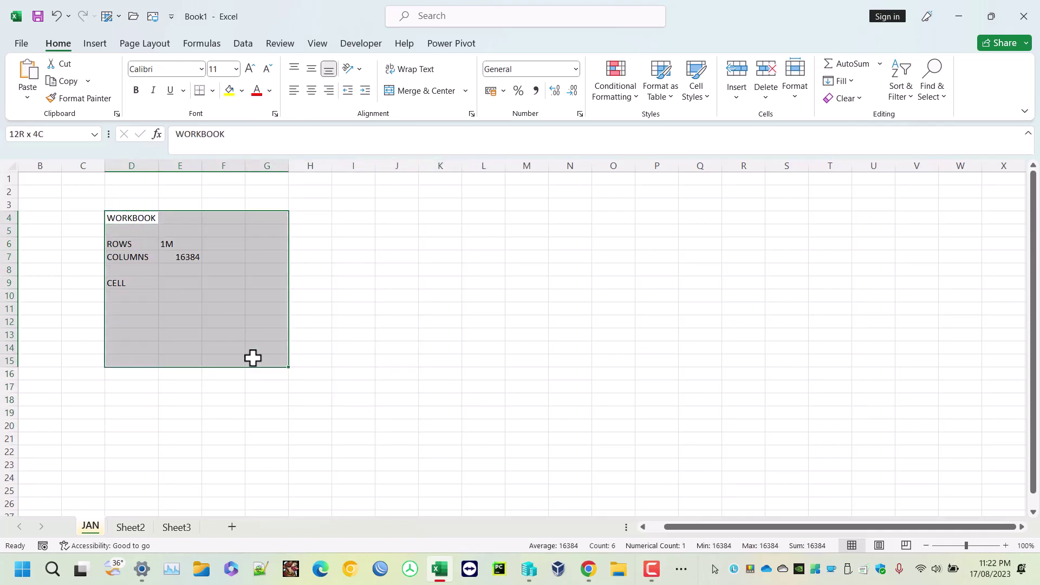
left_click(371, 271)
left_click(134, 214)
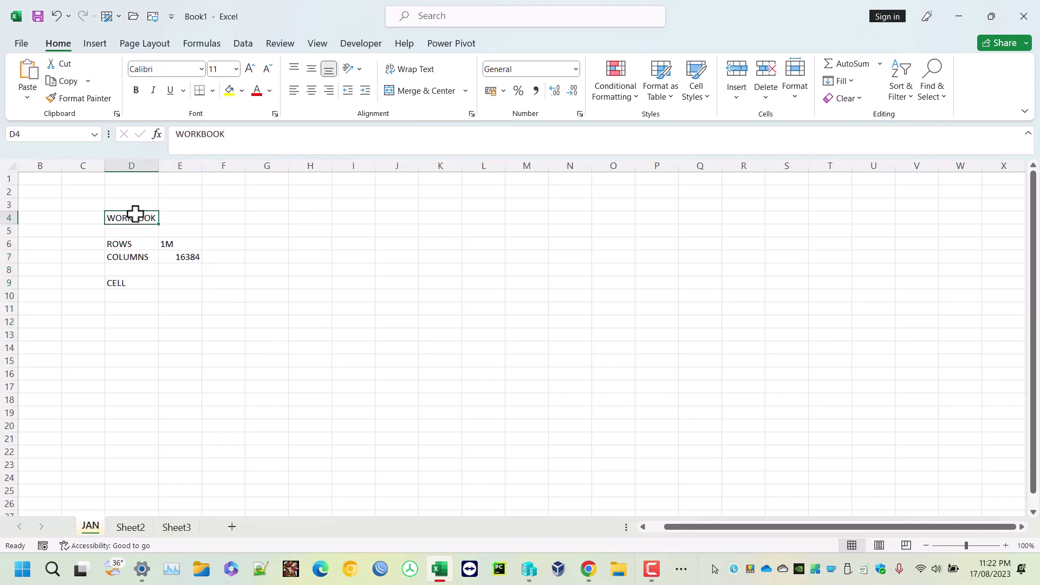
left_click_drag(126, 218, 347, 383)
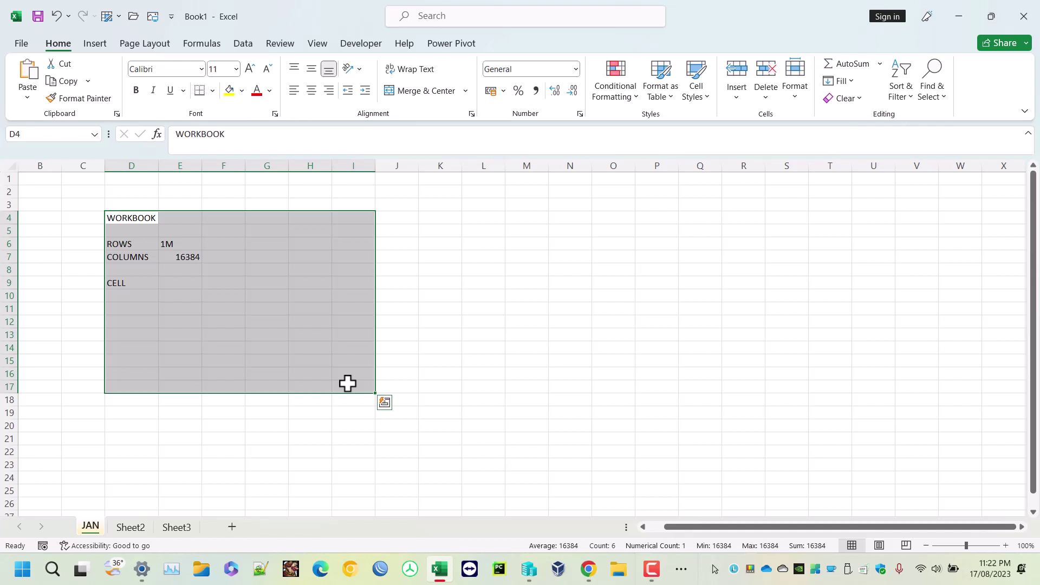
left_click(317, 319)
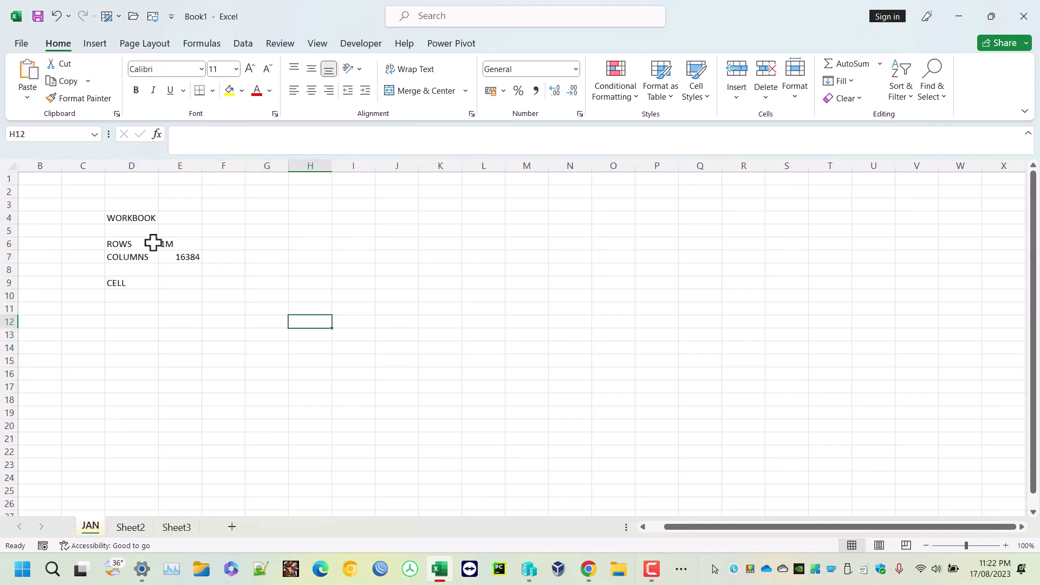
left_click(252, 266)
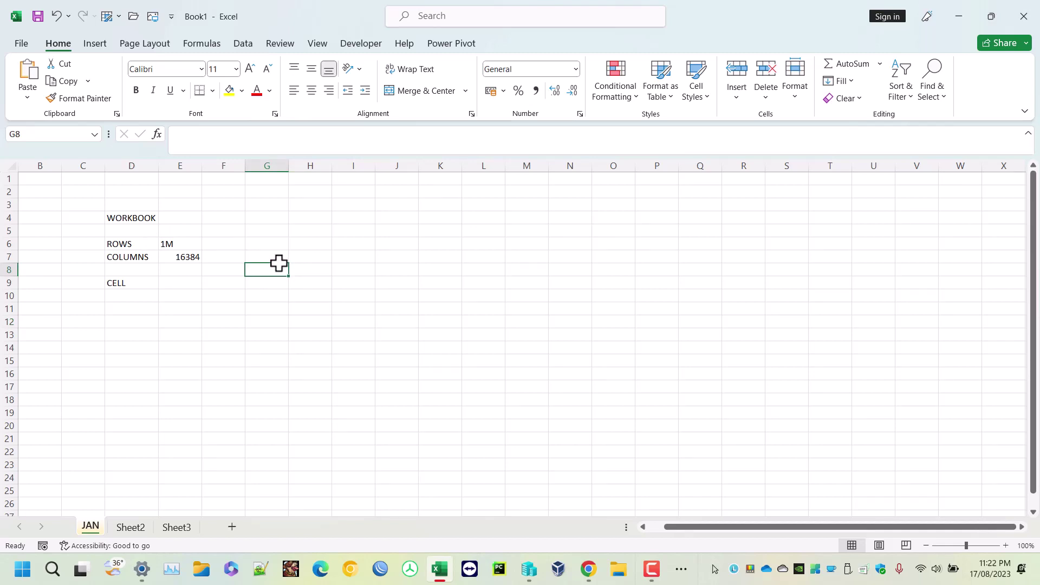
Move the WORKBOOK label from cell D4 to cell H3
left_click(144, 220)
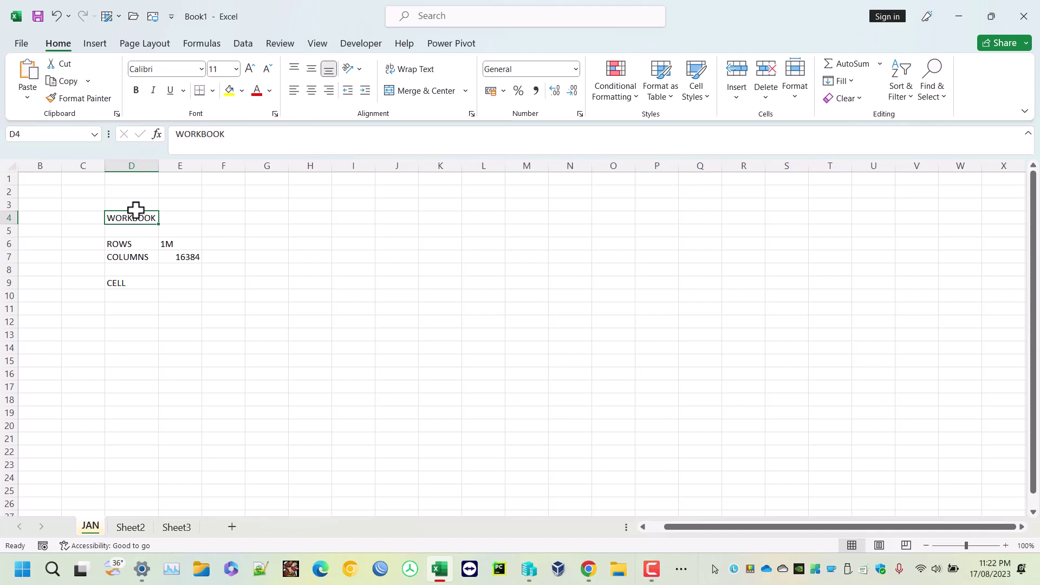
left_click_drag(135, 210, 190, 193)
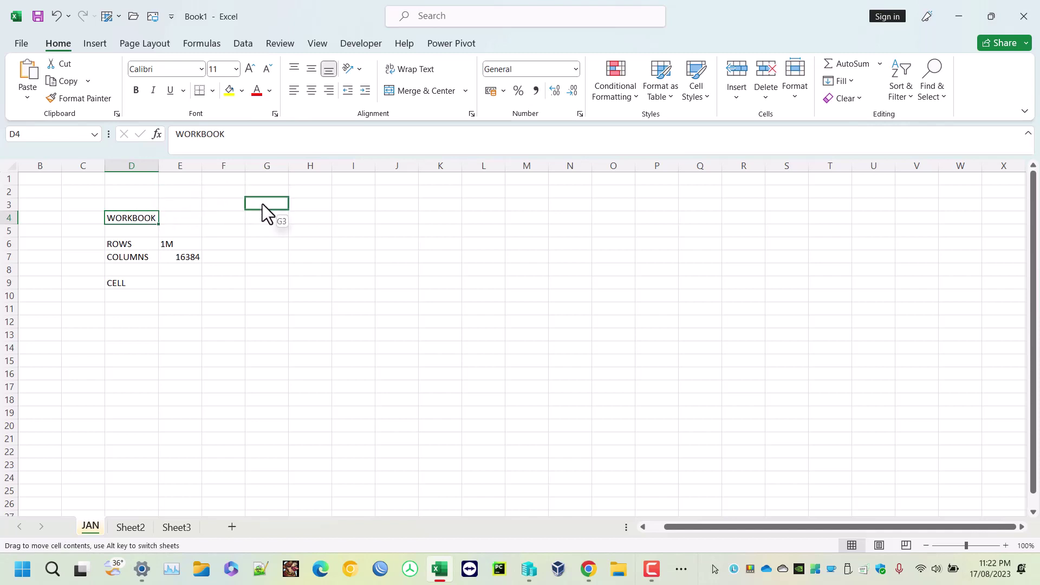
left_click_drag(262, 204, 305, 211)
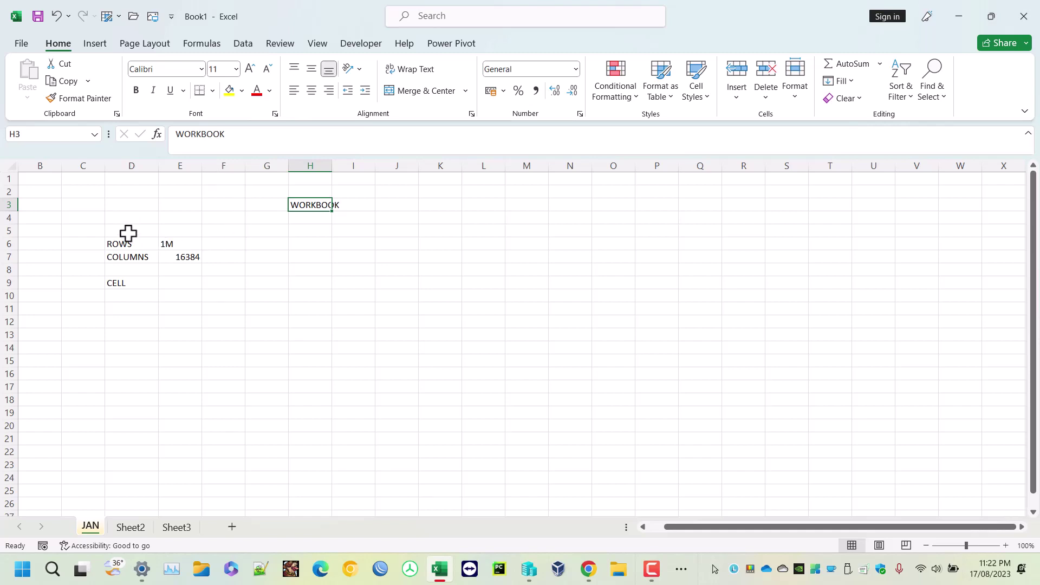
Move the block D5:F10 to N3:P8, and try moving it over the WORKBOOK label, declining to replace the existing data
left_click_drag(128, 234, 209, 295)
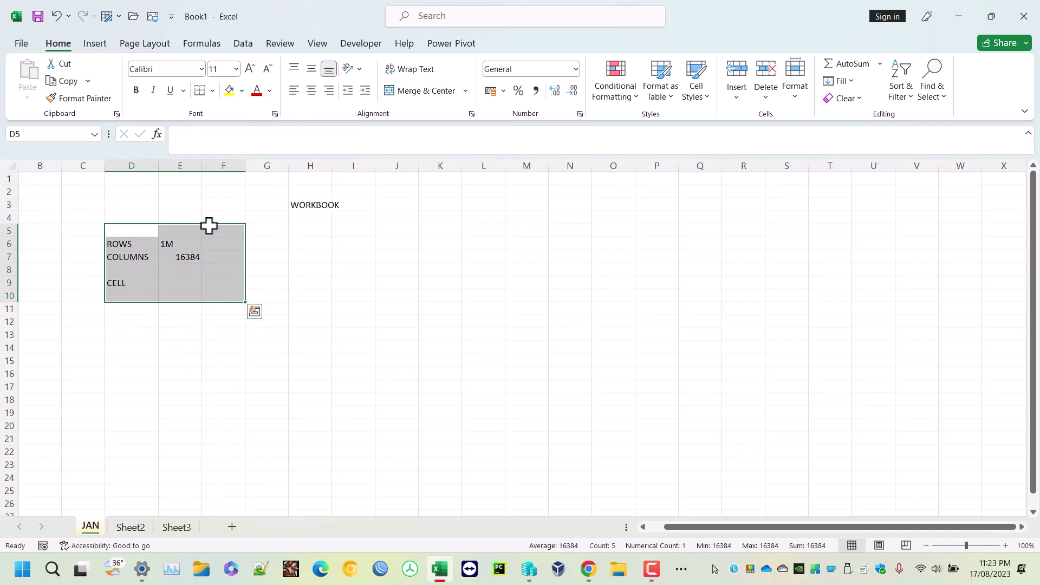
left_click_drag(212, 224, 644, 208)
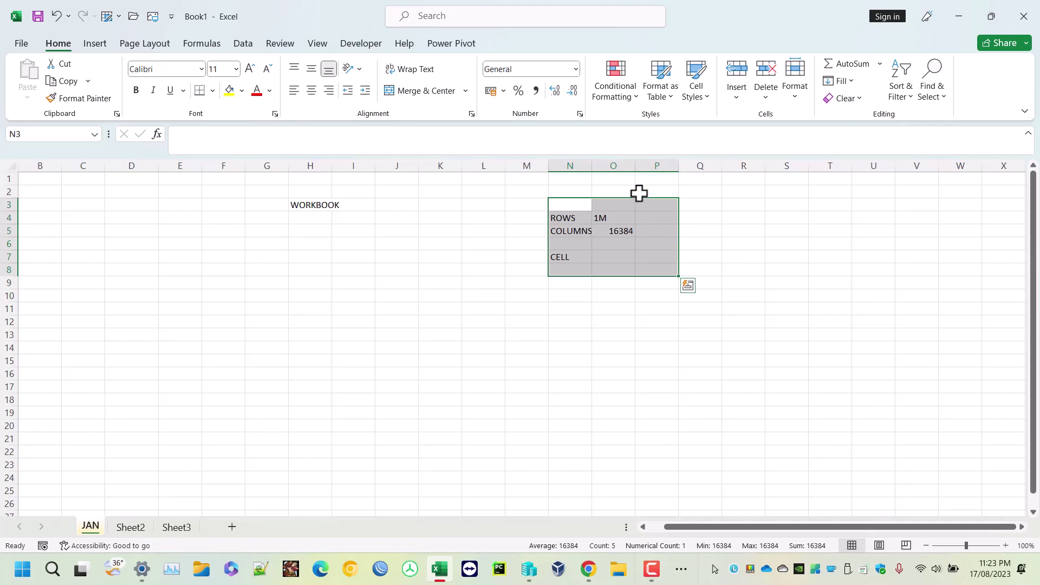
left_click_drag(638, 198, 368, 193)
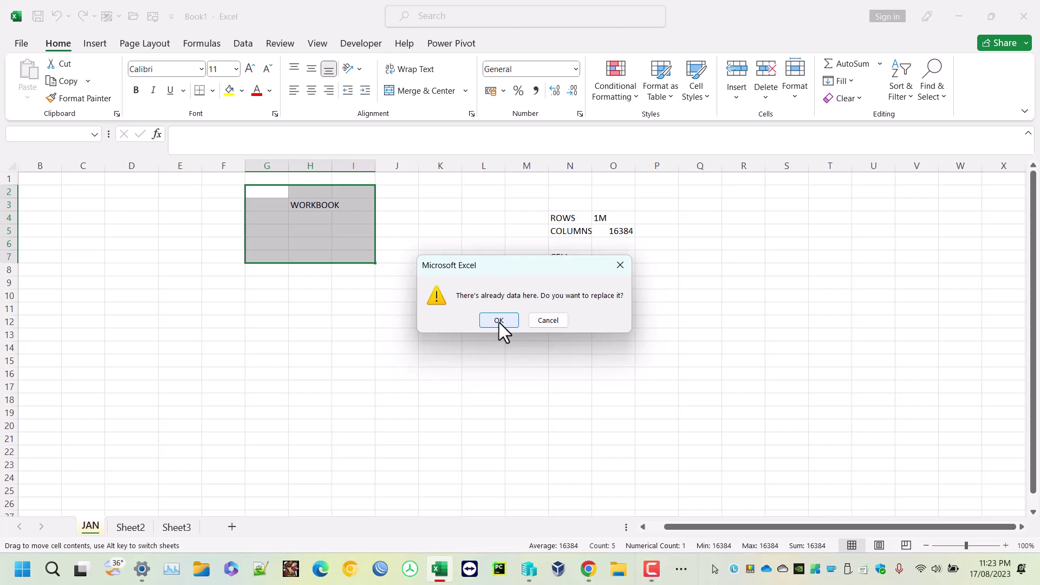
left_click(546, 325)
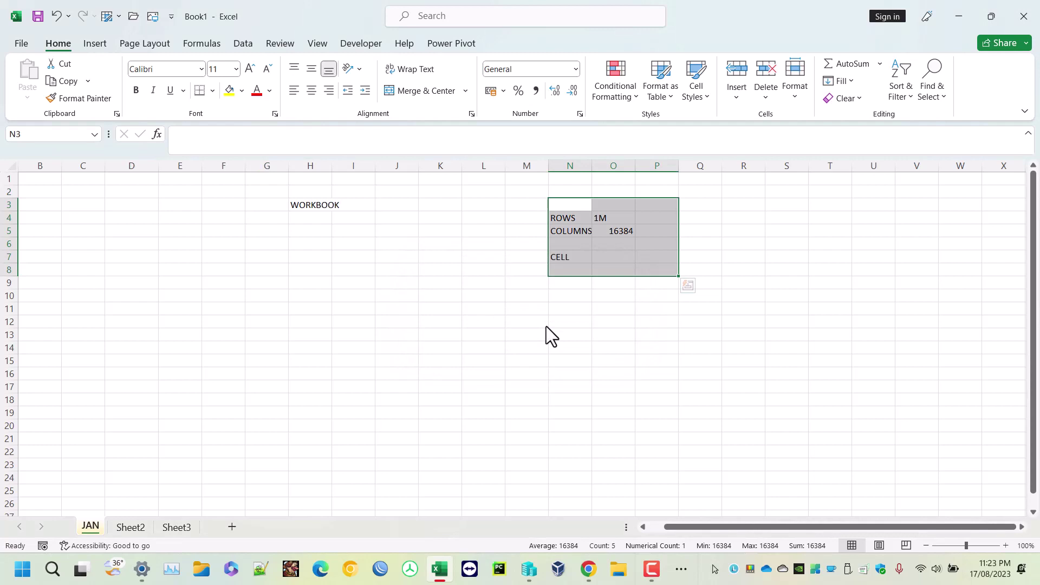
Select cell F6 to point out its fill handle, and enter the label FILL HANDLE in cell N10
left_click(236, 248)
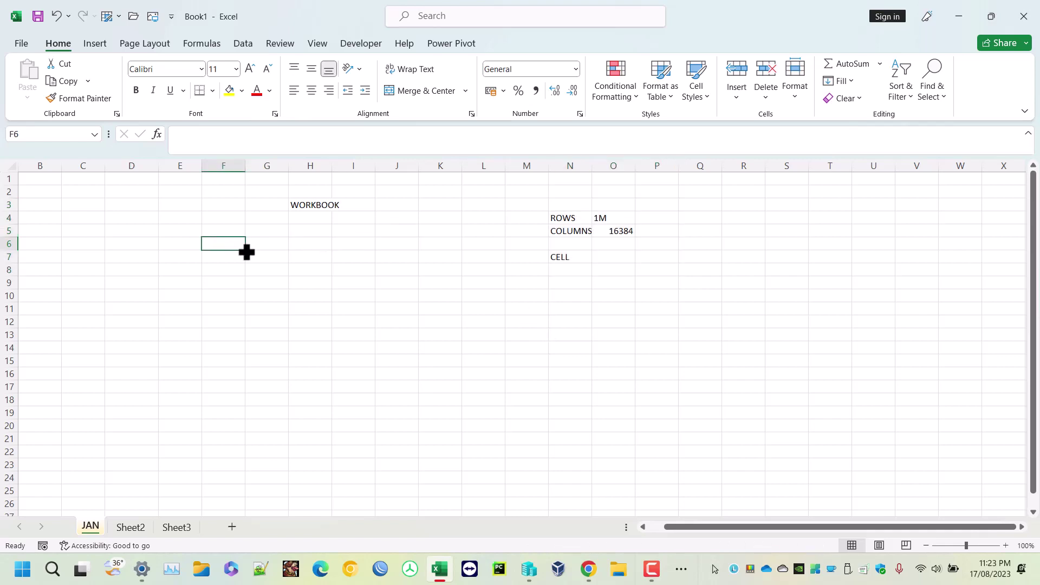
left_click(577, 299)
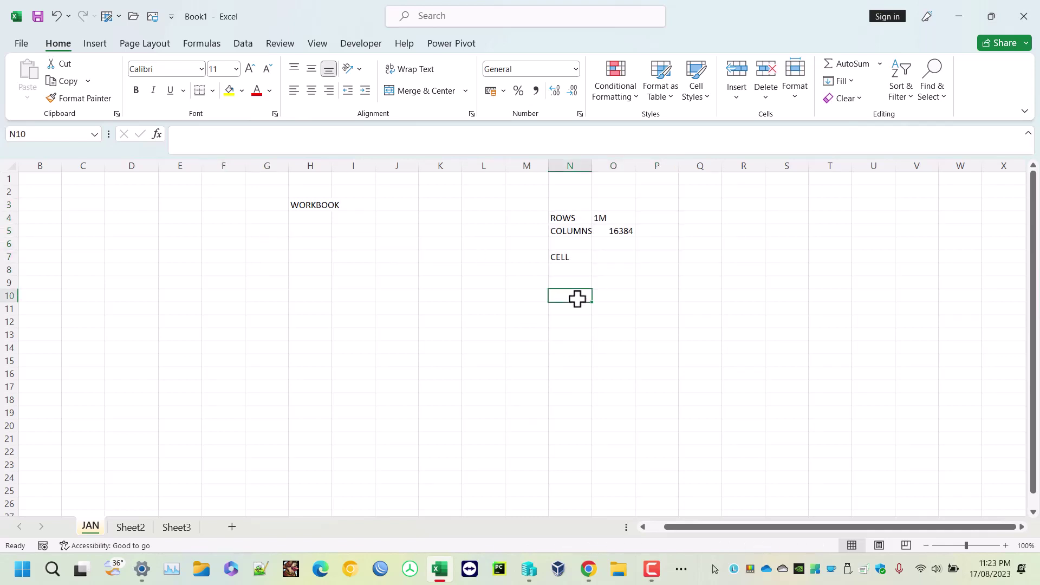
type("B1")
key("BackSpace")
key("BackSpace")
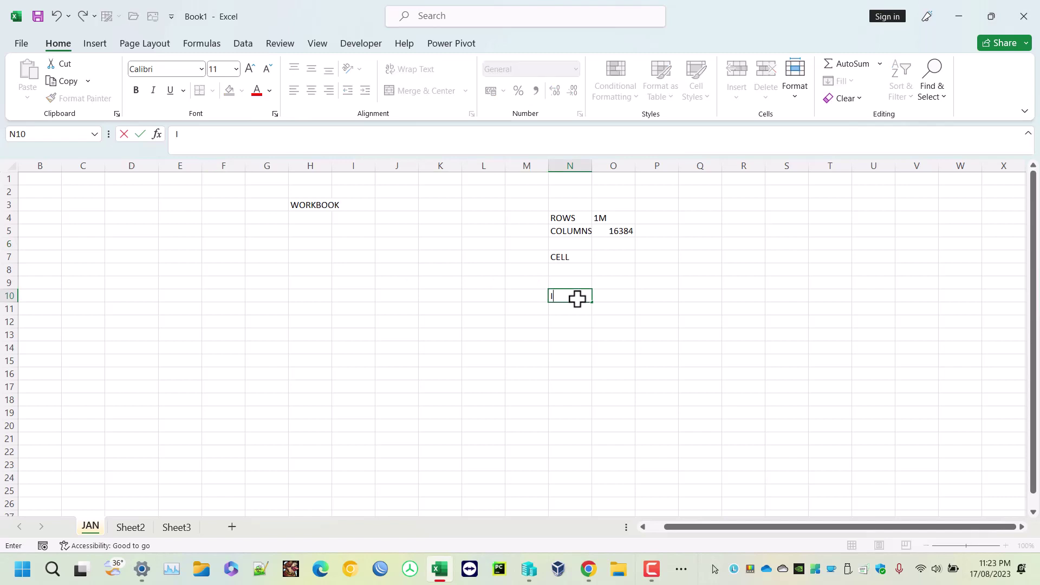
type("FILL HANDLE")
Enter 1 in cell D5 and copy it down to D21 with the fill handle
left_click(142, 236)
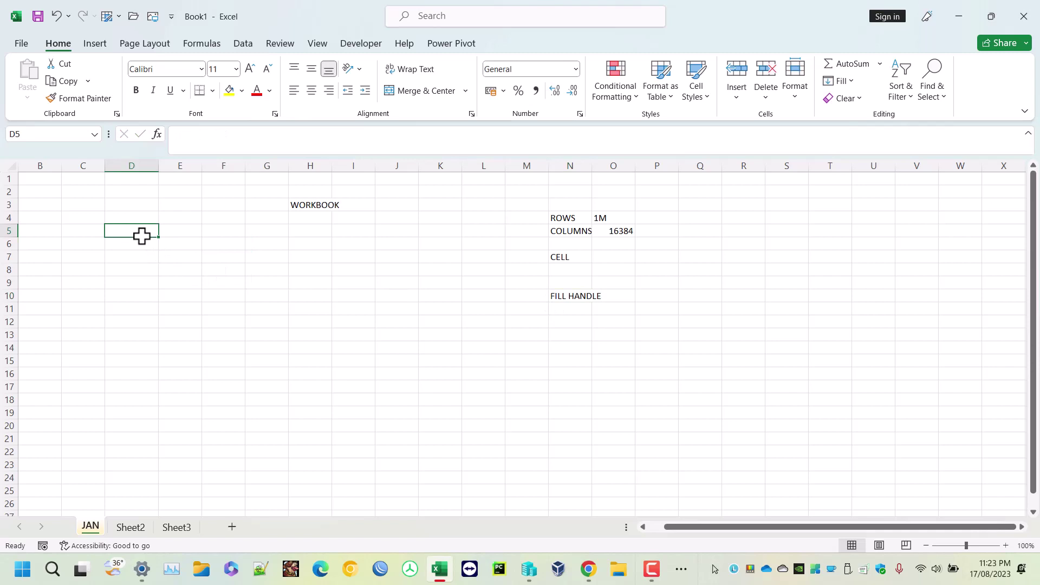
type("1")
key("BackSpace")
key("Return")
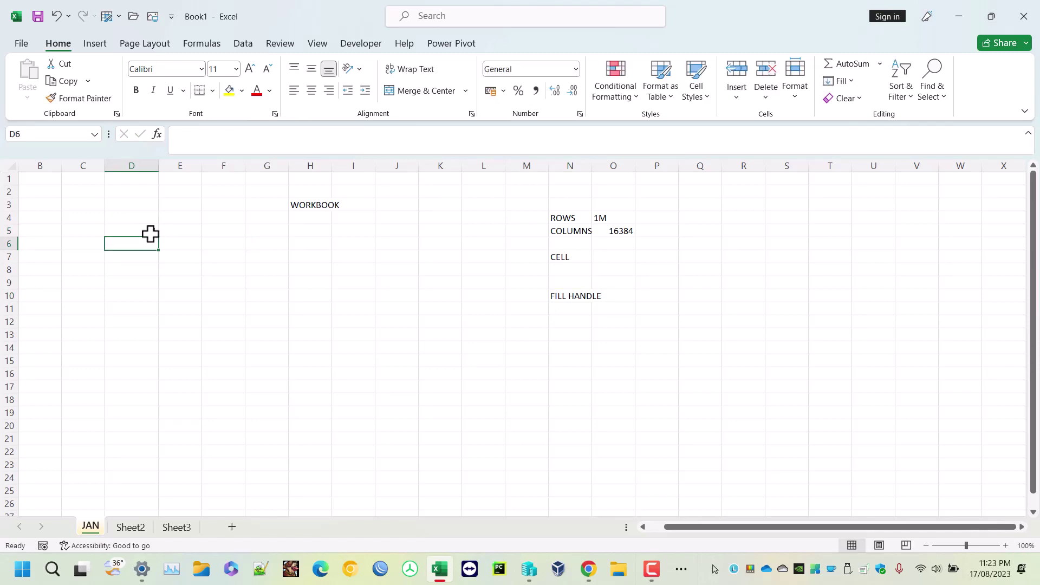
left_click(150, 234)
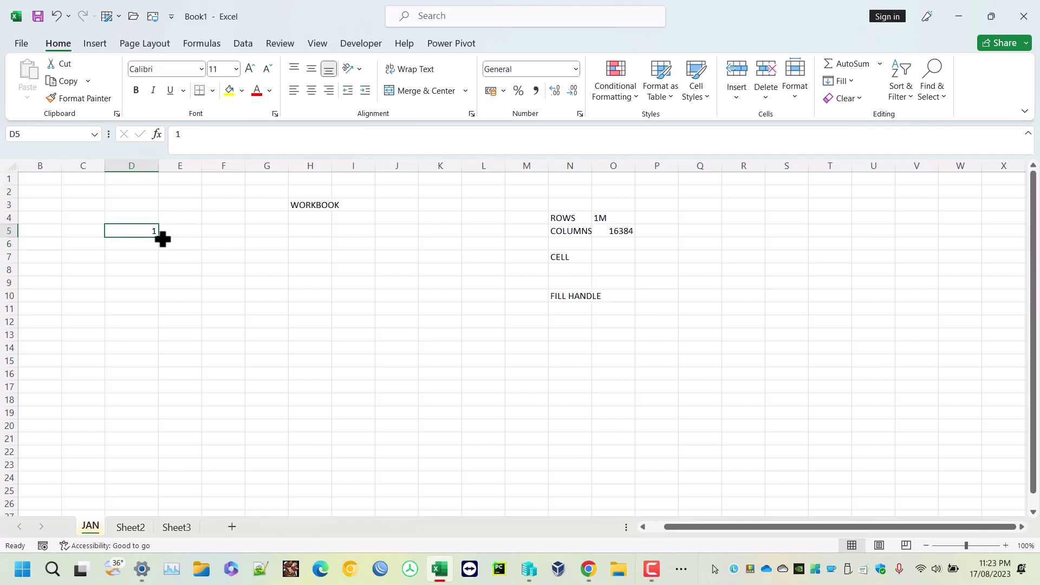
left_click_drag(162, 239, 158, 450)
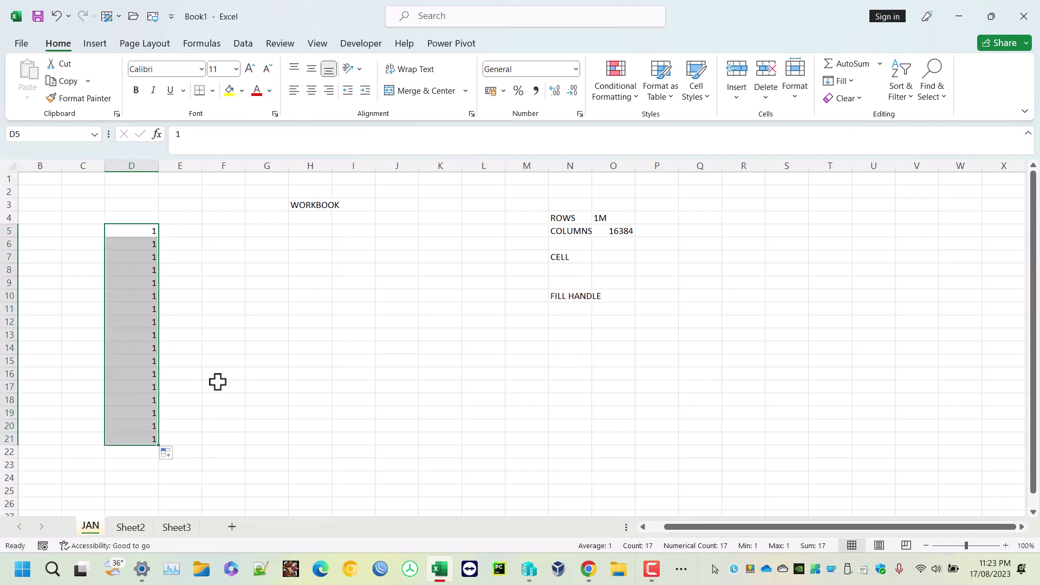
Enter 1 and 2 in cells E5 and E6, and extend the number series down to E21 with the fill handle
left_click(175, 225)
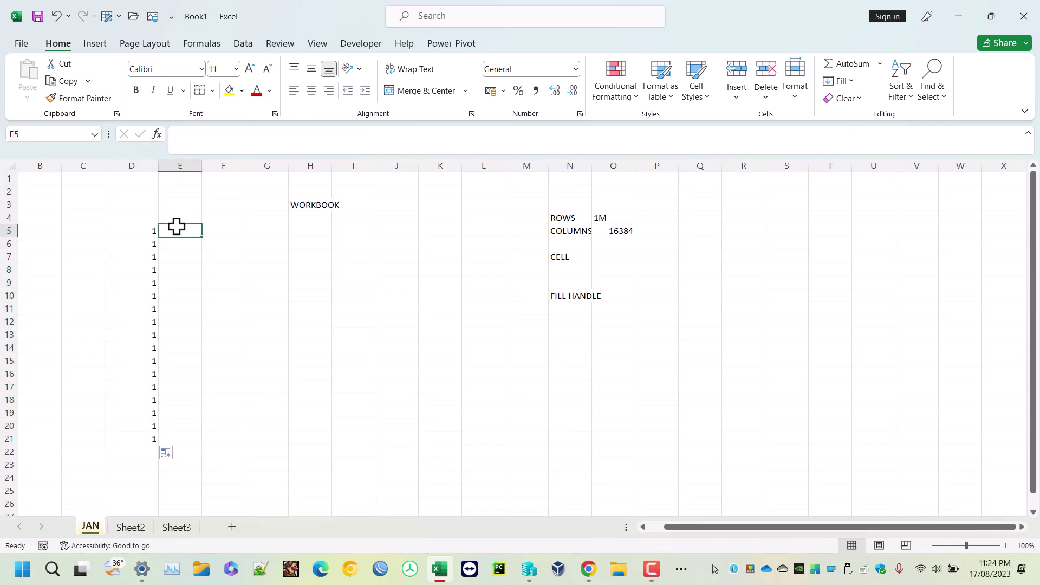
type("1")
key("Return")
type("2")
key("Return")
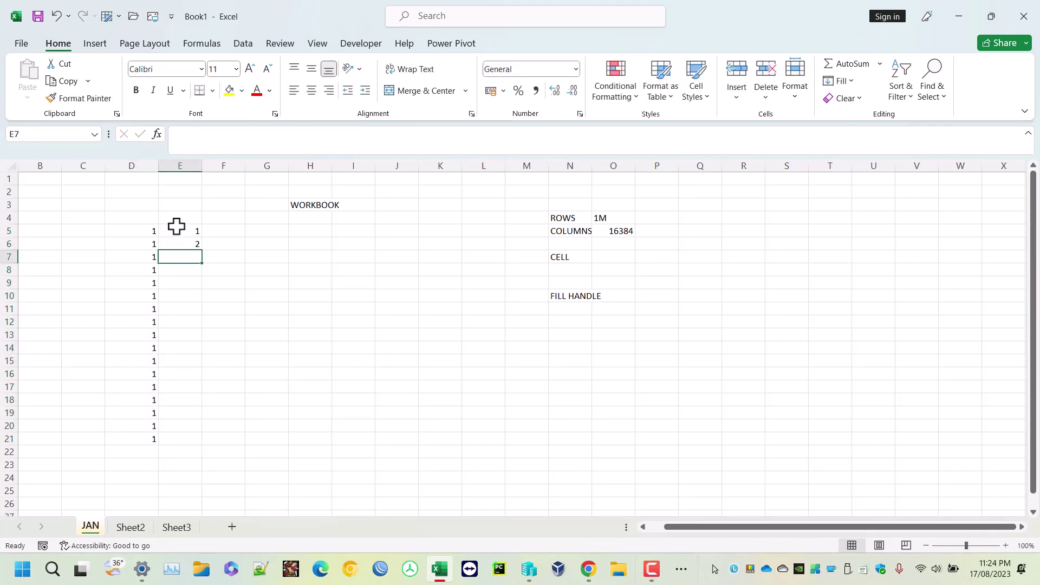
left_click(281, 294)
left_click_drag(189, 233, 188, 244)
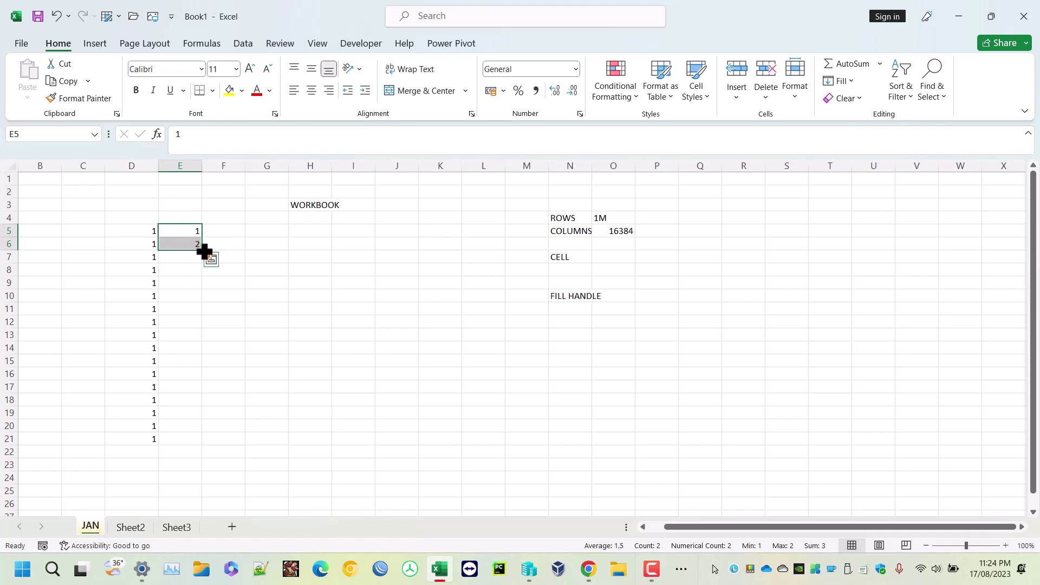
left_click_drag(202, 250, 188, 444)
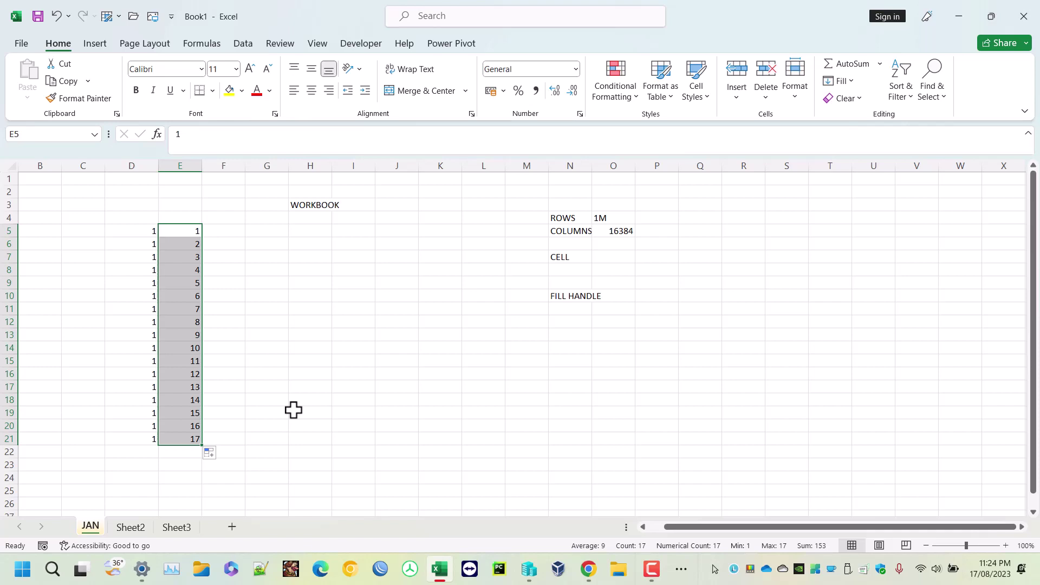
Enter 10 and 20 in cells G5 and G6, and extend the series in steps of ten down to G21
left_click(261, 231)
type("1")
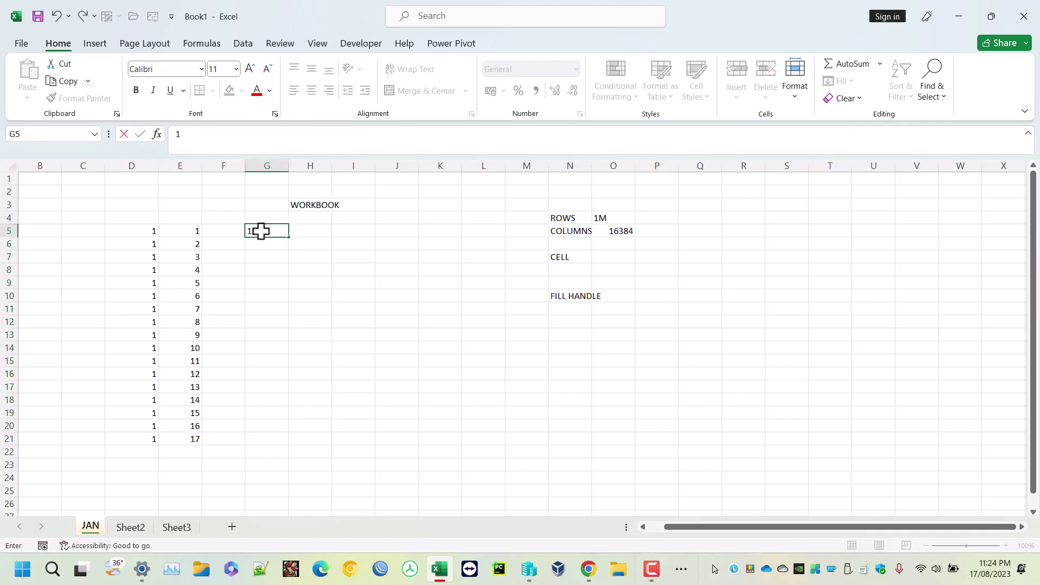
type("0")
key("Return")
type("20")
key("Return")
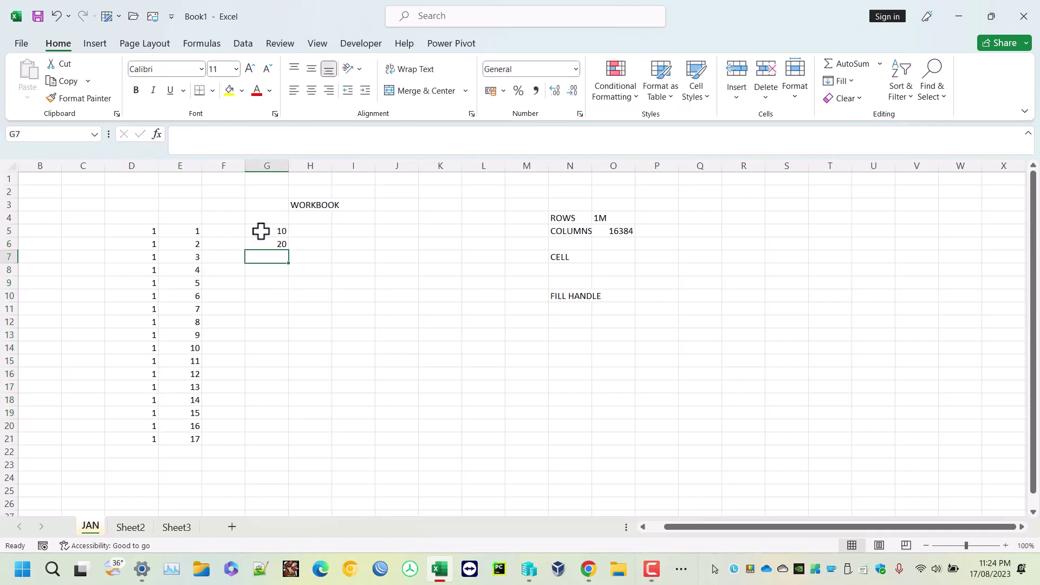
left_click_drag(261, 231, 288, 453)
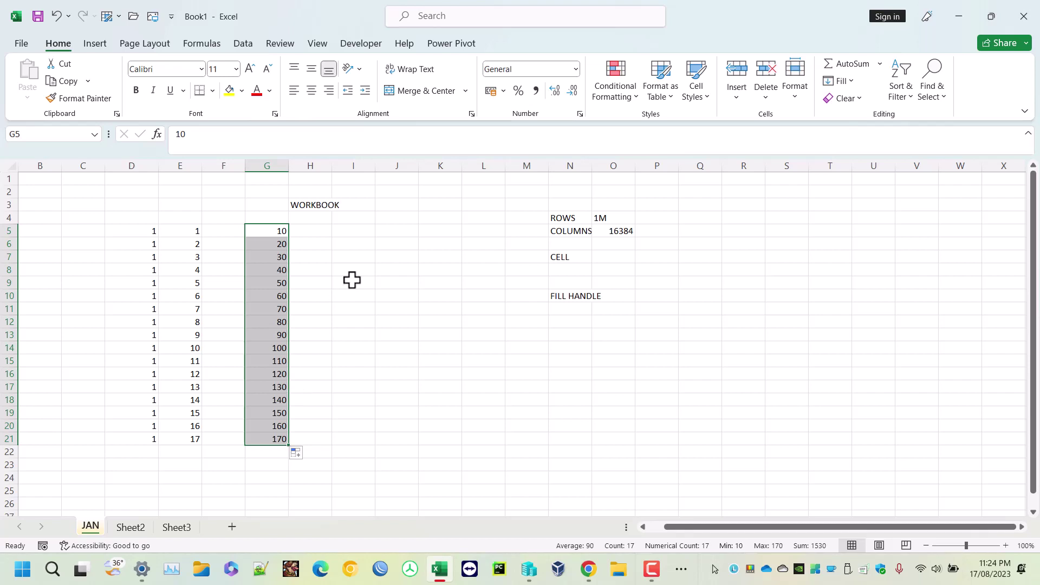
Enter JANUARY in cell I5 and fill the month names down to I23
left_click(362, 219)
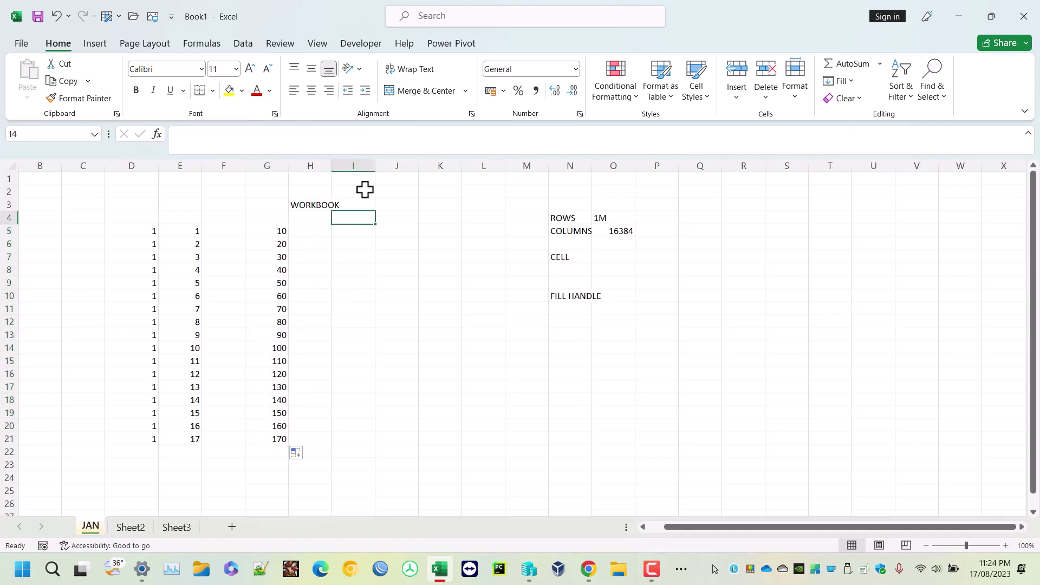
key("Down")
type("JN")
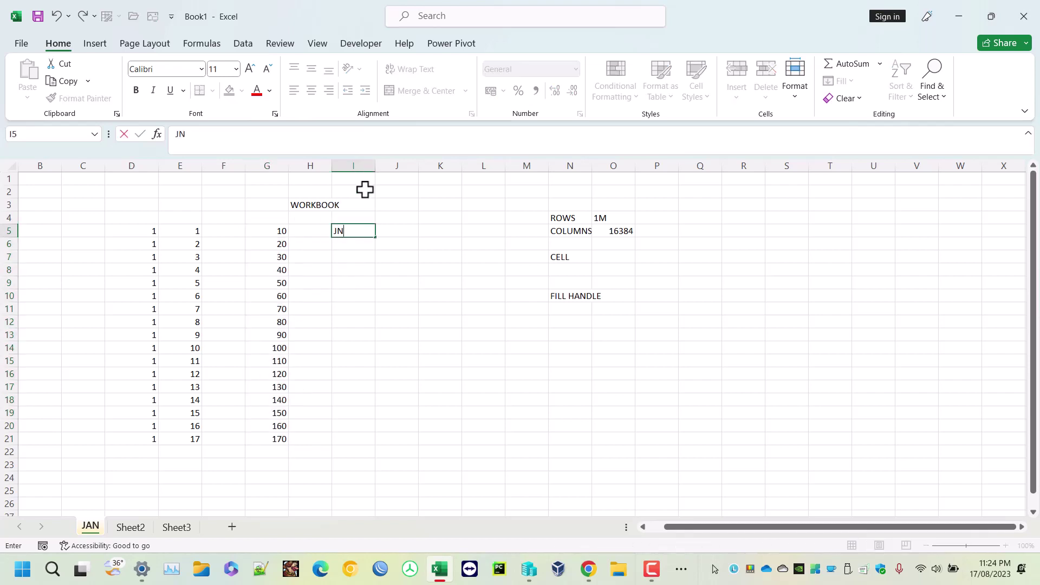
key("BackSpace")
type("ANUARY")
key("Return")
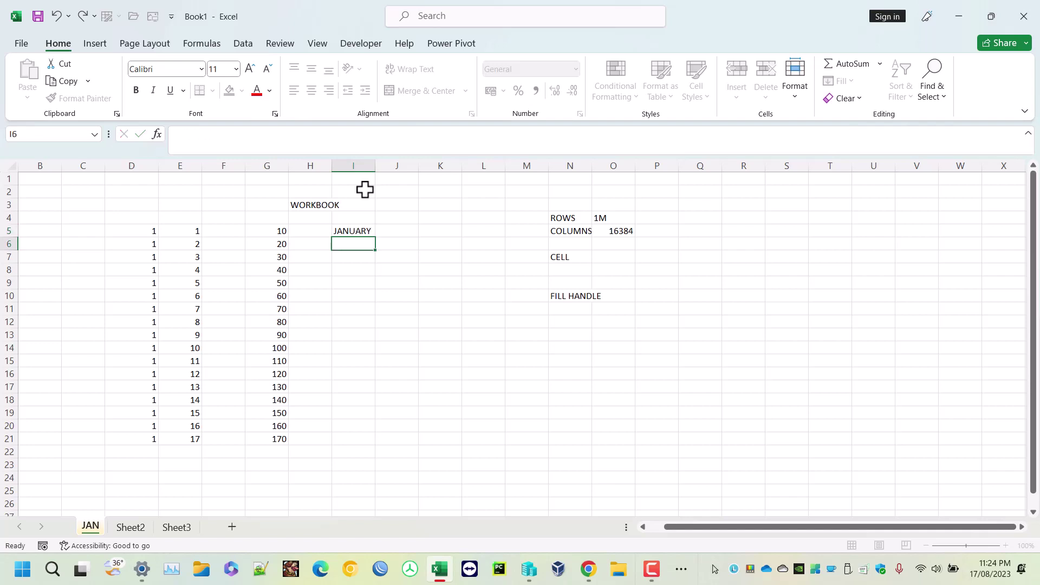
left_click(349, 230)
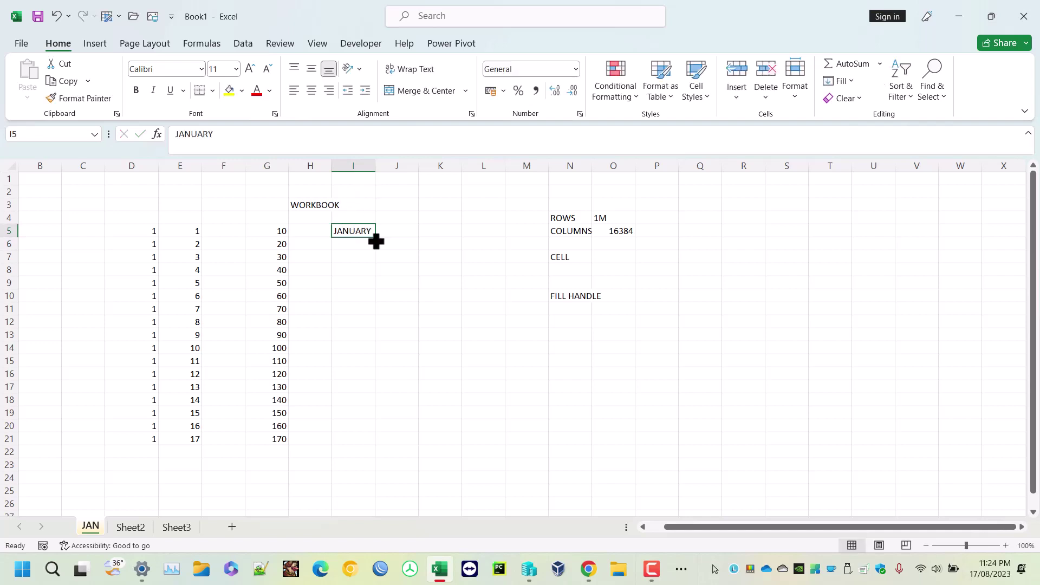
left_click_drag(375, 237, 348, 467)
Enter MONDAY in cell K5 and fill the weekday names down to K22
left_click_drag(437, 233, 437, 257)
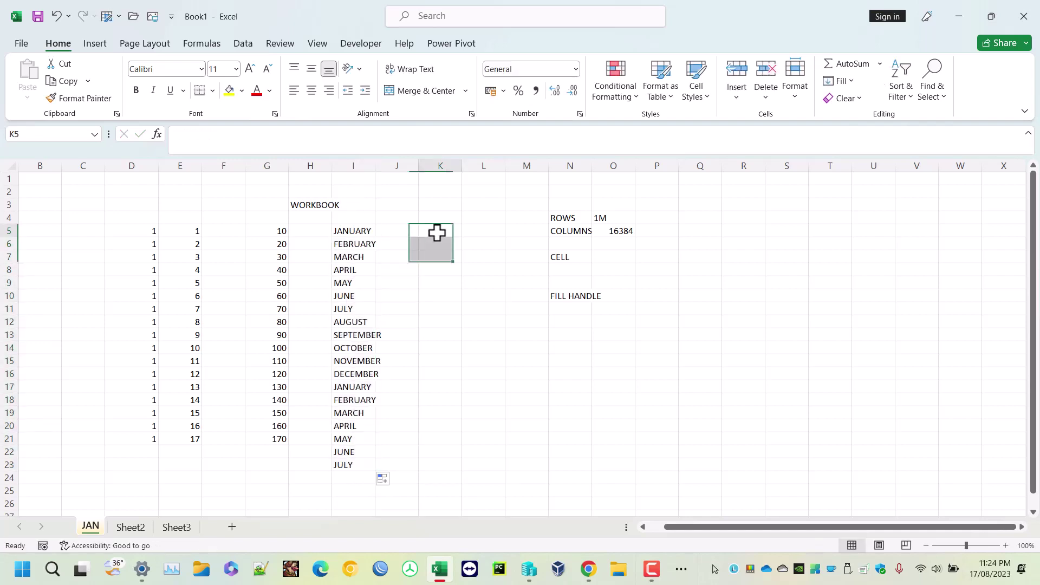
left_click(437, 233)
type("MONAY")
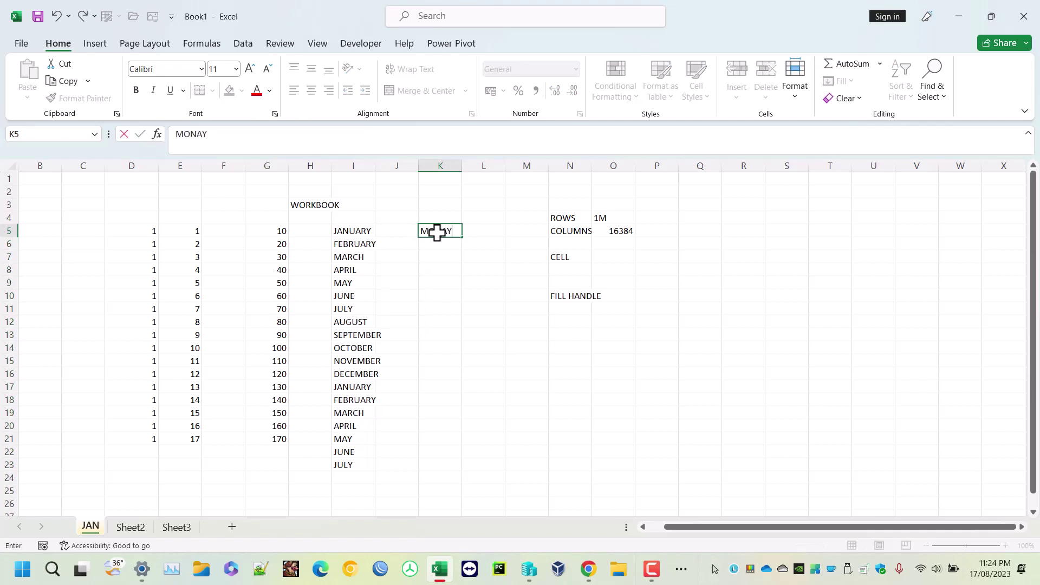
key("BackSpace")
key("BackSpace")
type("DAY")
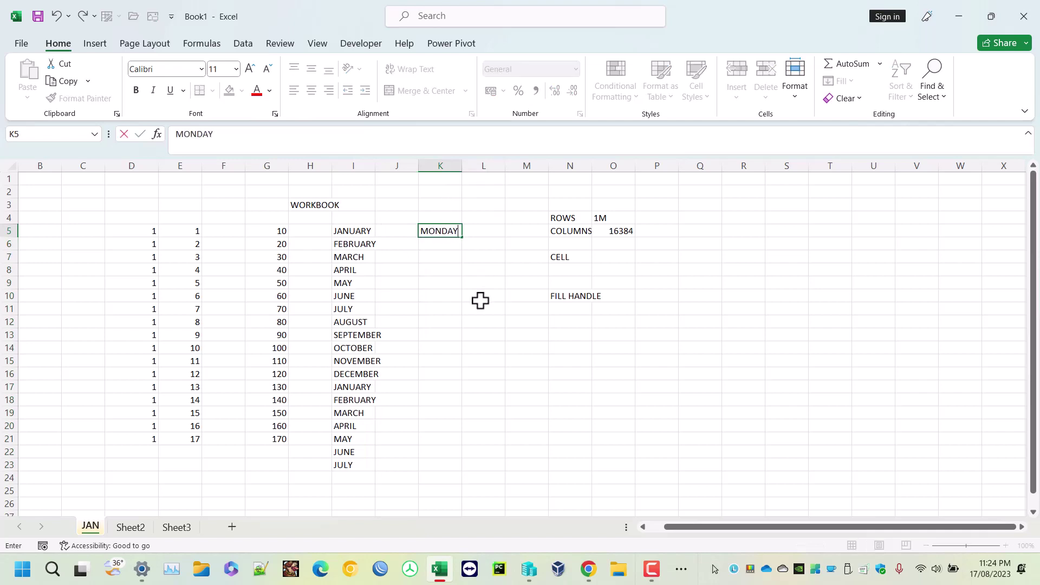
left_click(480, 300)
left_click(449, 234)
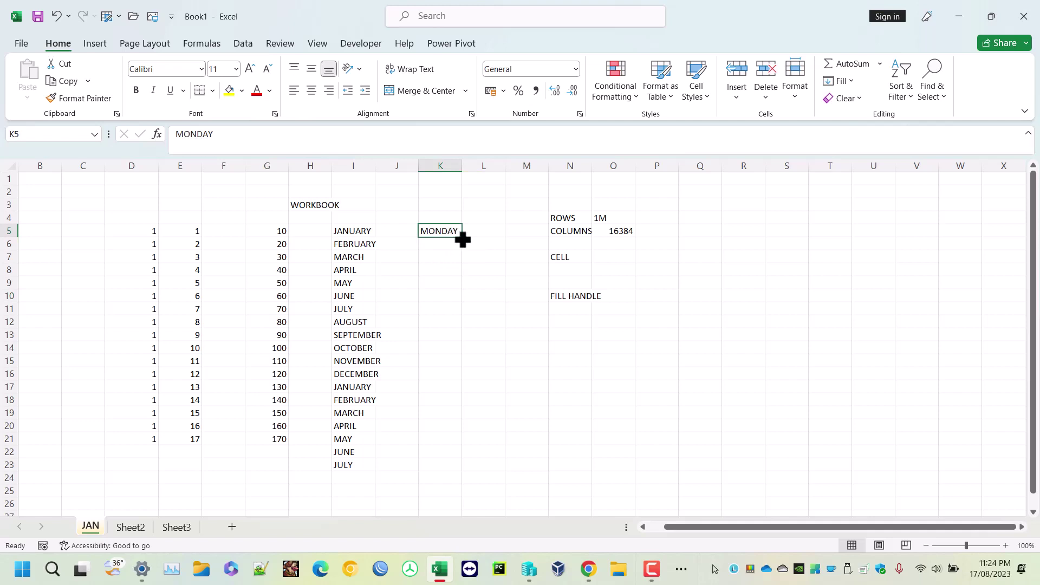
left_click_drag(462, 239, 446, 457)
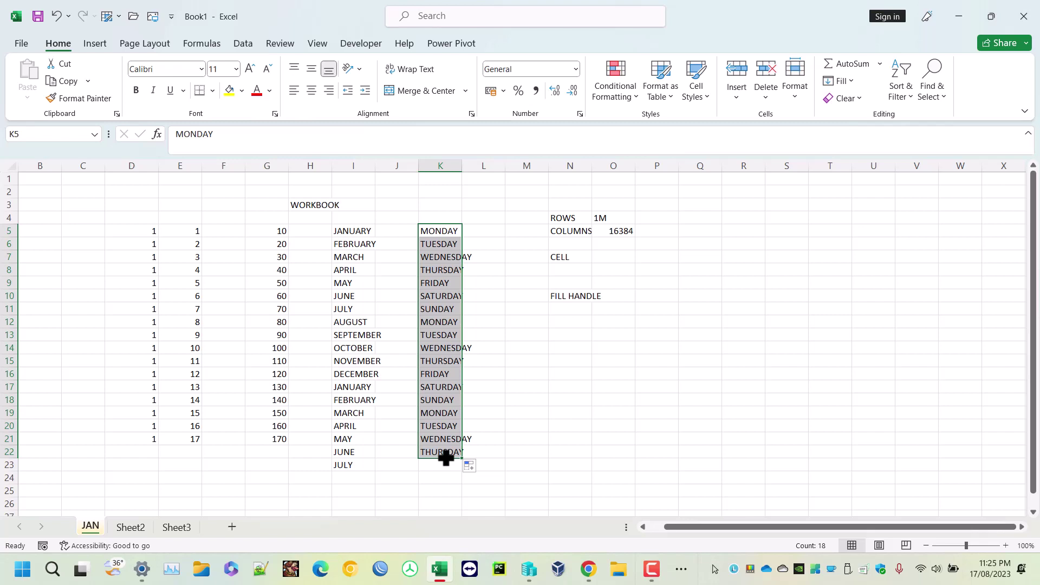
Enter the date 17/08/2023 in cell M5 and fill the consecutive dates down to M22
left_click(707, 232)
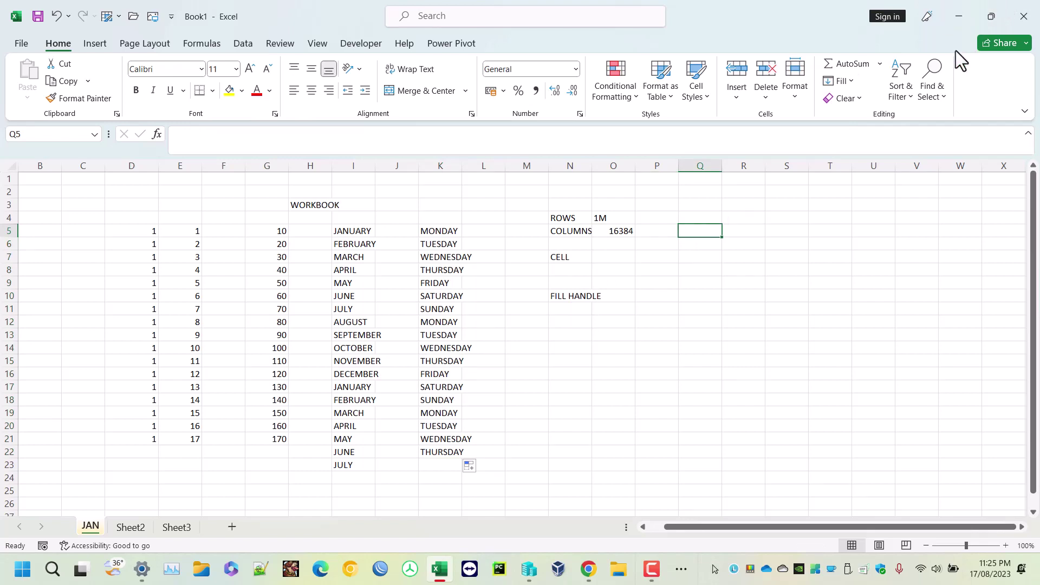
left_click(520, 229)
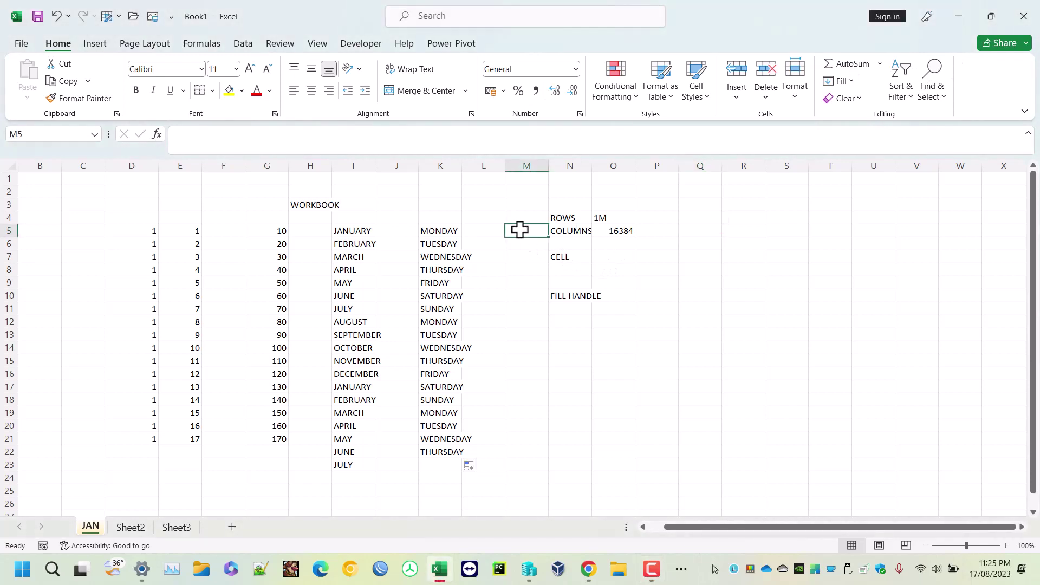
type("17/08/2023")
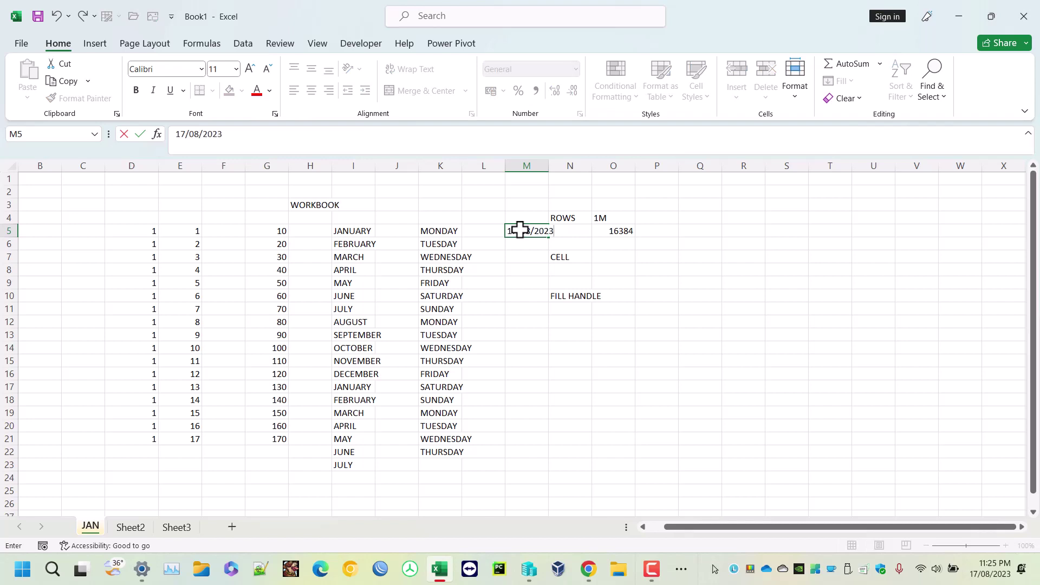
key("Return")
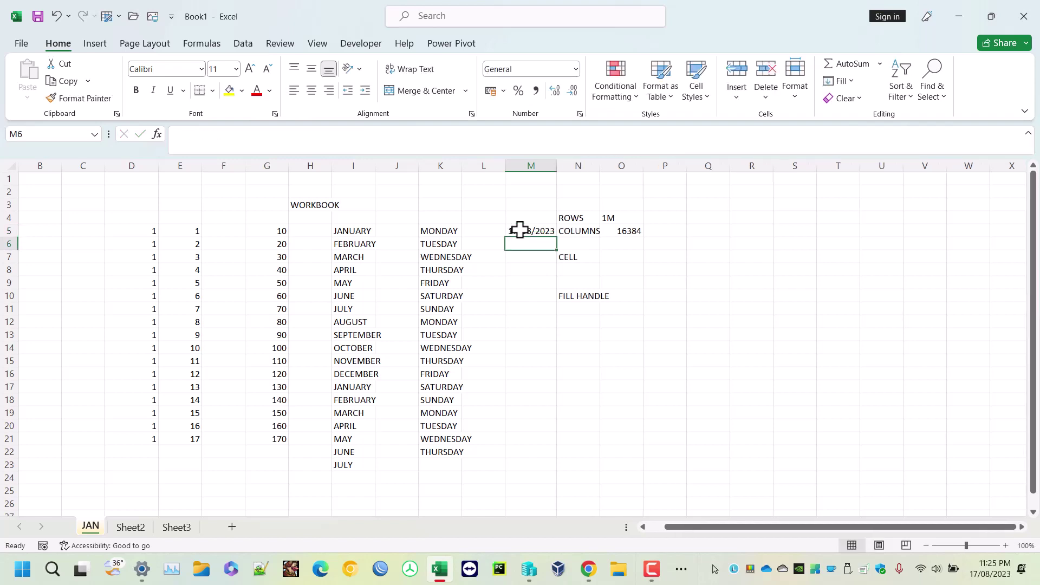
left_click(535, 230)
left_click_drag(557, 241, 530, 467)
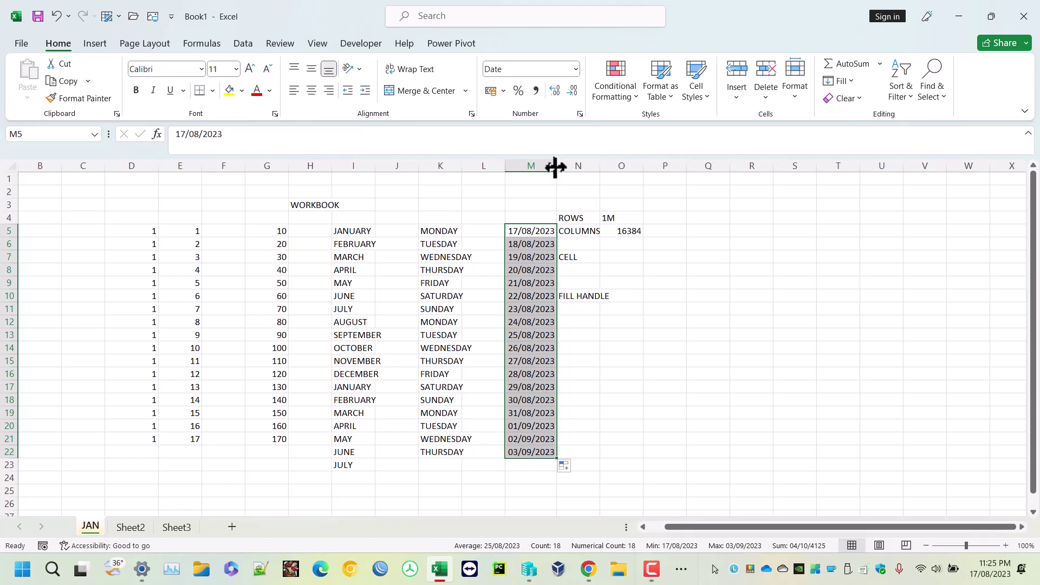
Resize column M to slightly wider than its dates and make row 4 slightly taller
left_click_drag(555, 167, 635, 169)
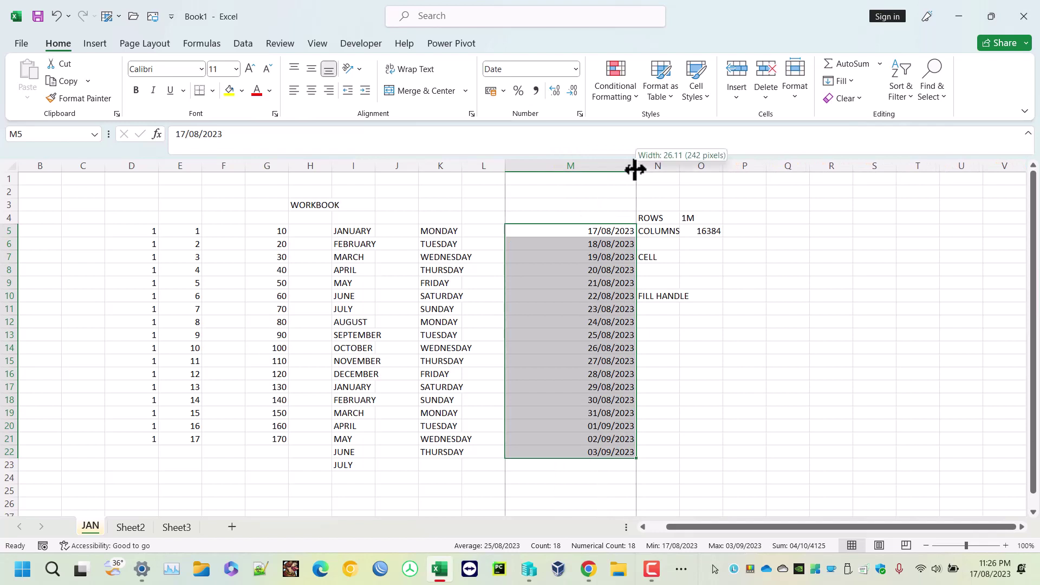
double_click(635, 169)
mouse_move(558, 169)
left_mouse_down()
mouse_move(639, 165)
mouse_move(564, 171)
left_mouse_up()
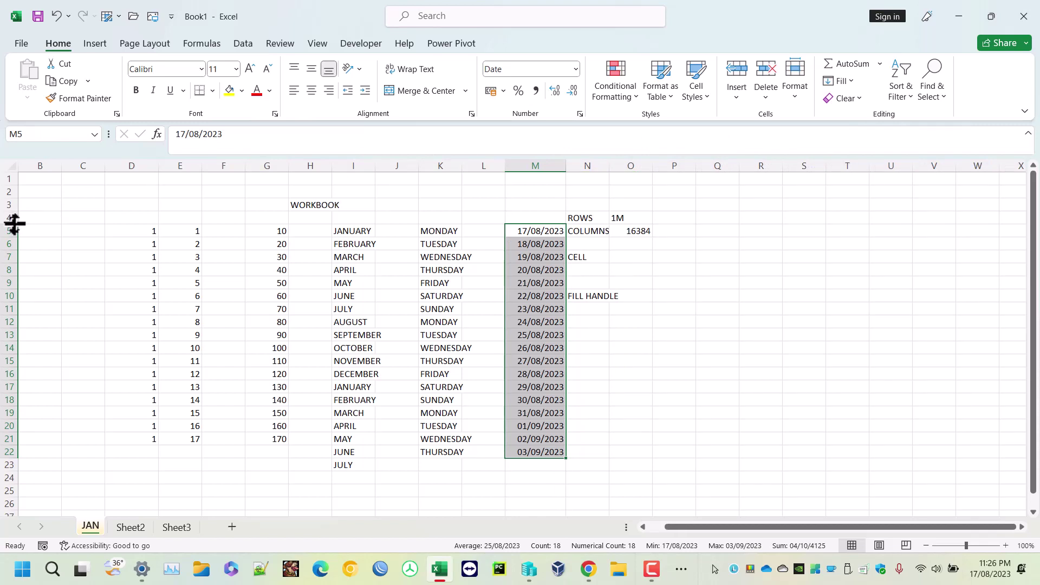
mouse_move(14, 225)
left_mouse_down()
mouse_move(17, 318)
mouse_move(13, 226)
left_mouse_up()
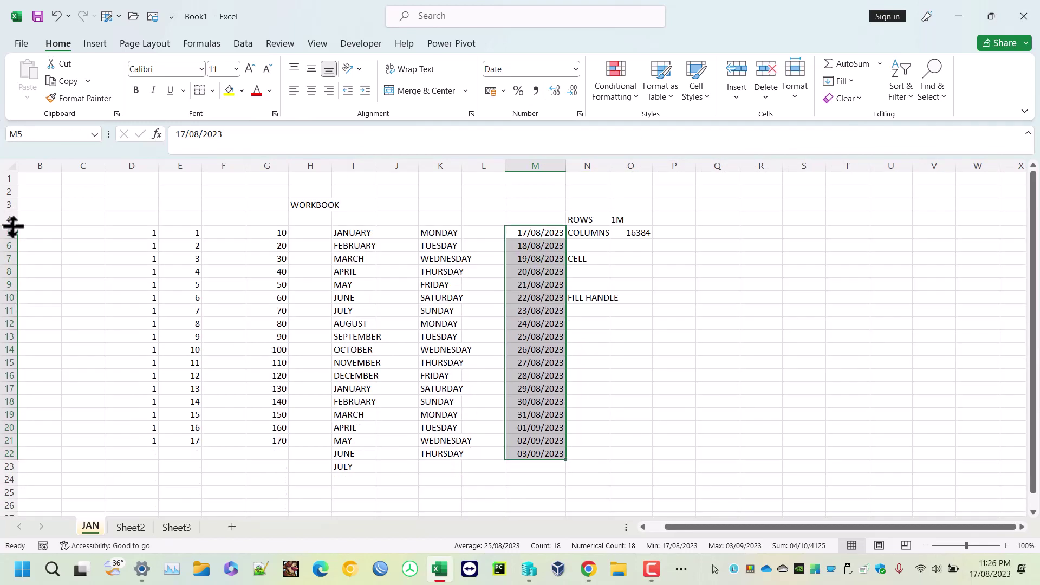